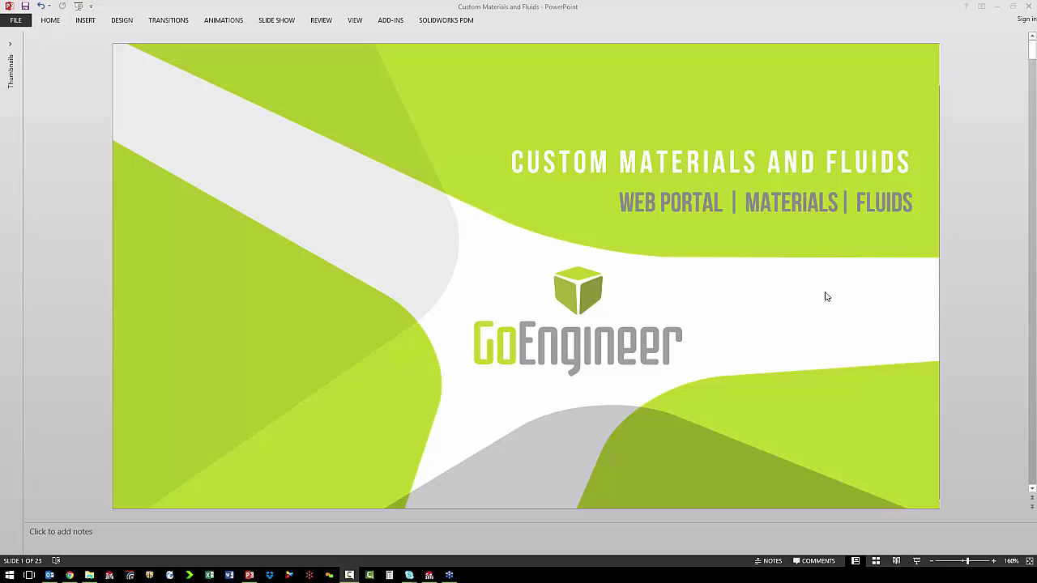
Advance to the SOLIDWORKS Materials Web Portal slide, then minimize PowerPoint to reveal the Fuse part
scroll(783, 288, down, 1)
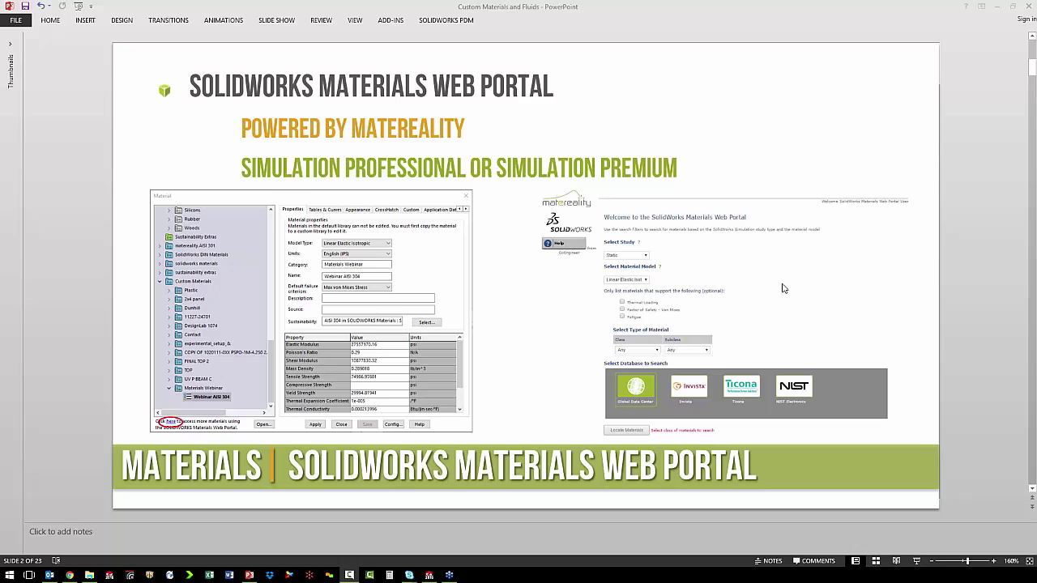
click(999, 8)
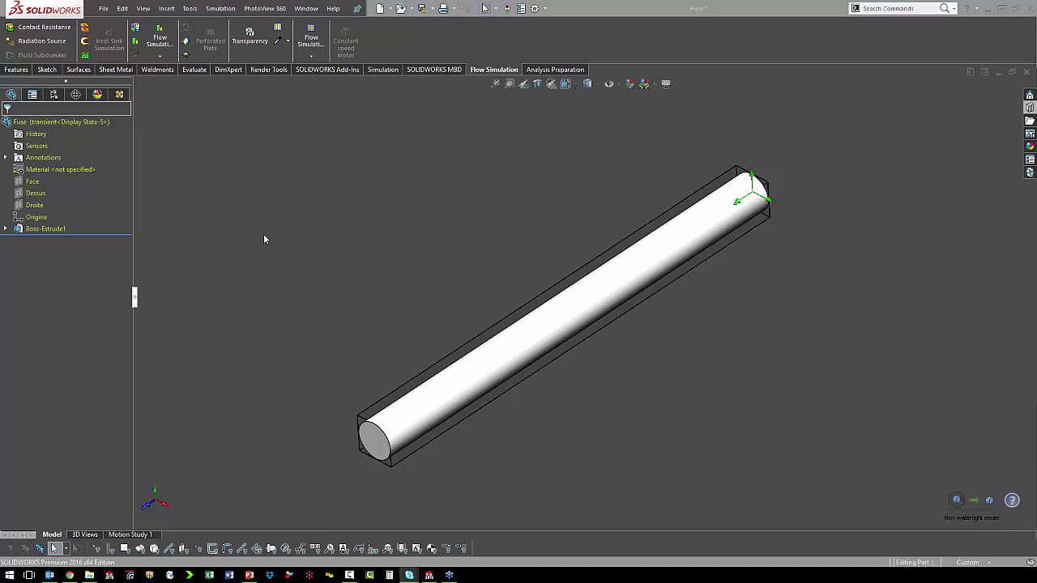
View the Fuse part's material library with Simulation loaded, then close it
right_click(90, 169)
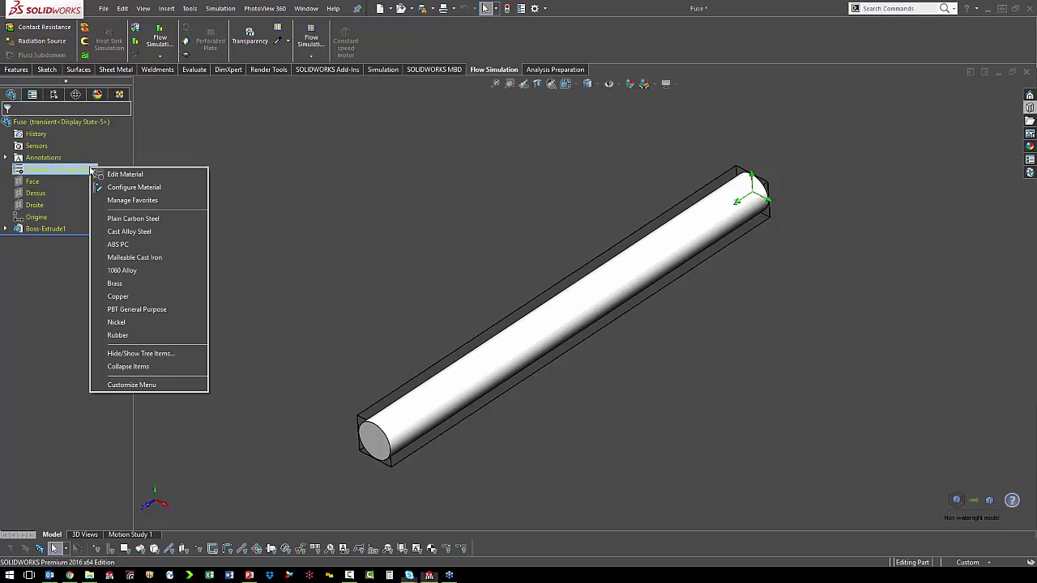
click(111, 175)
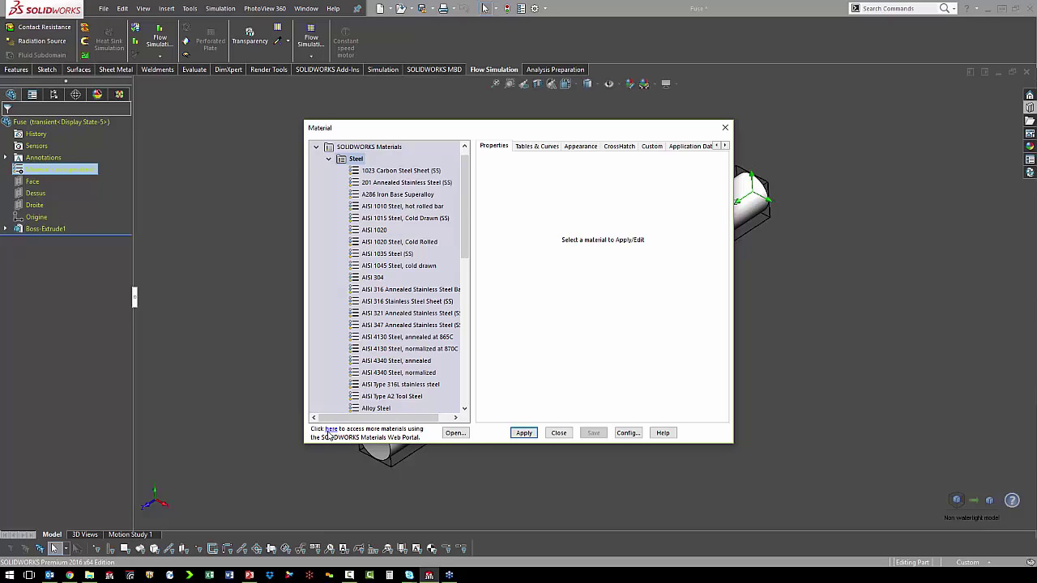
click(559, 433)
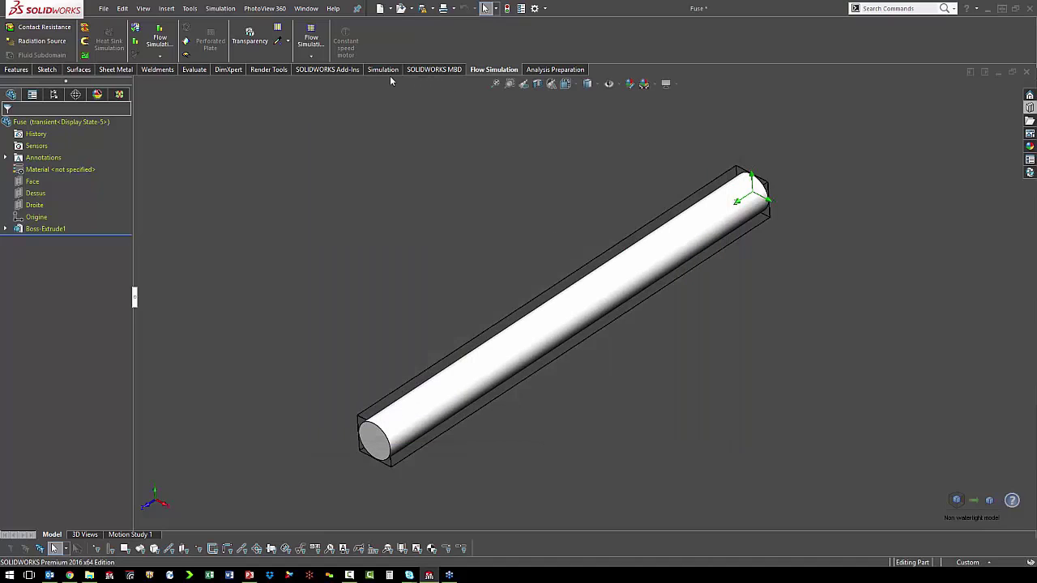
Unload the SOLIDWORKS Simulation add-in and compare the material library without it
click(332, 70)
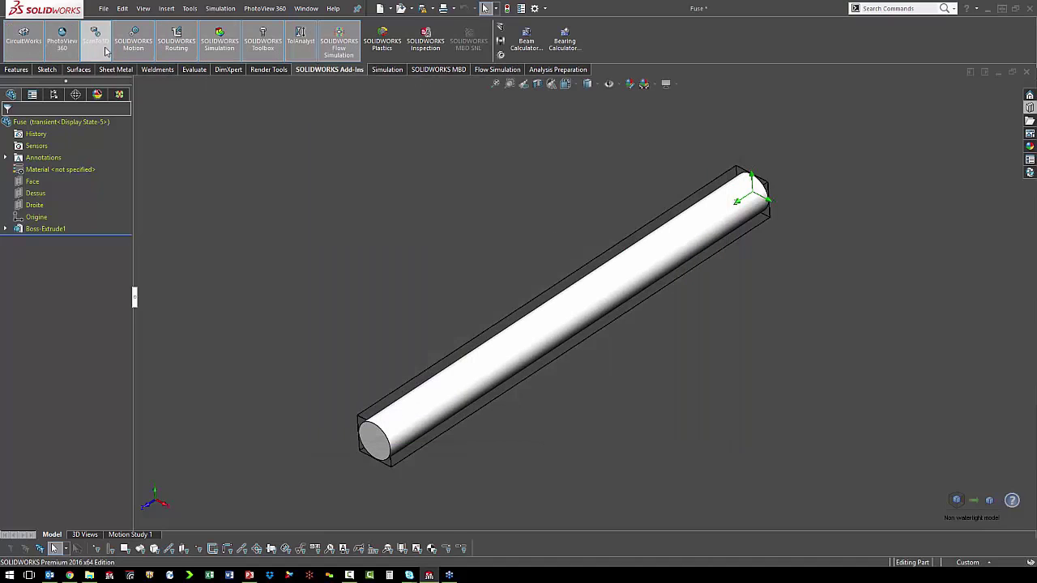
click(206, 53)
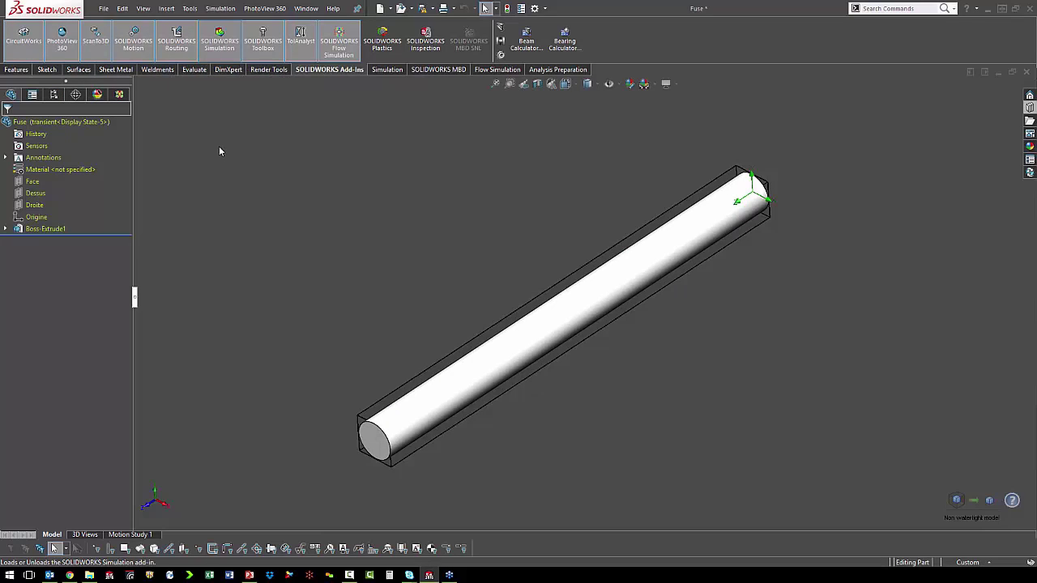
right_click(44, 168)
click(72, 174)
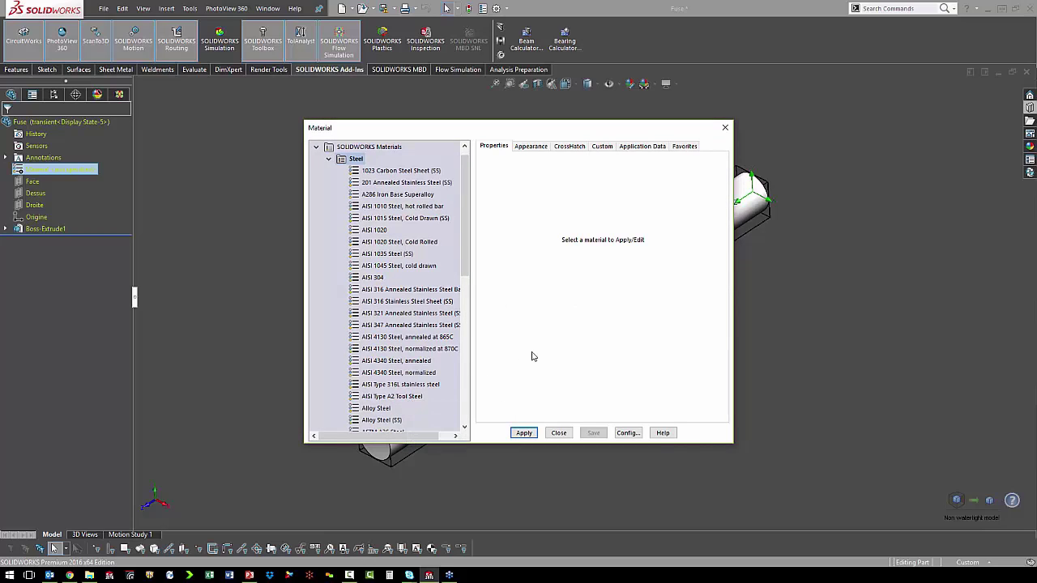
click(559, 433)
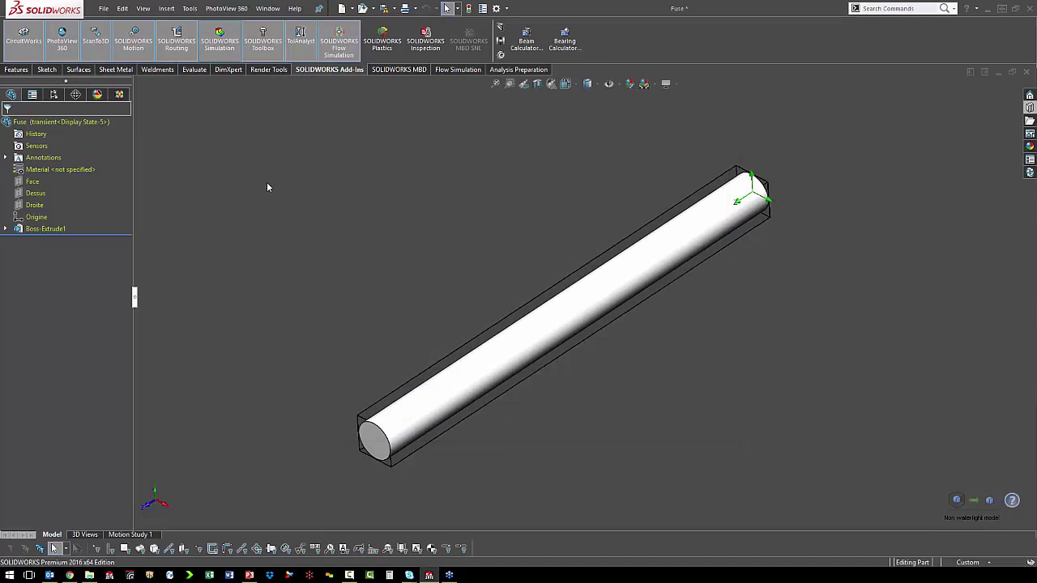
From the Fuse material library, follow the 'here' link to the Materials Web Portal and accept its notice
right_click(77, 173)
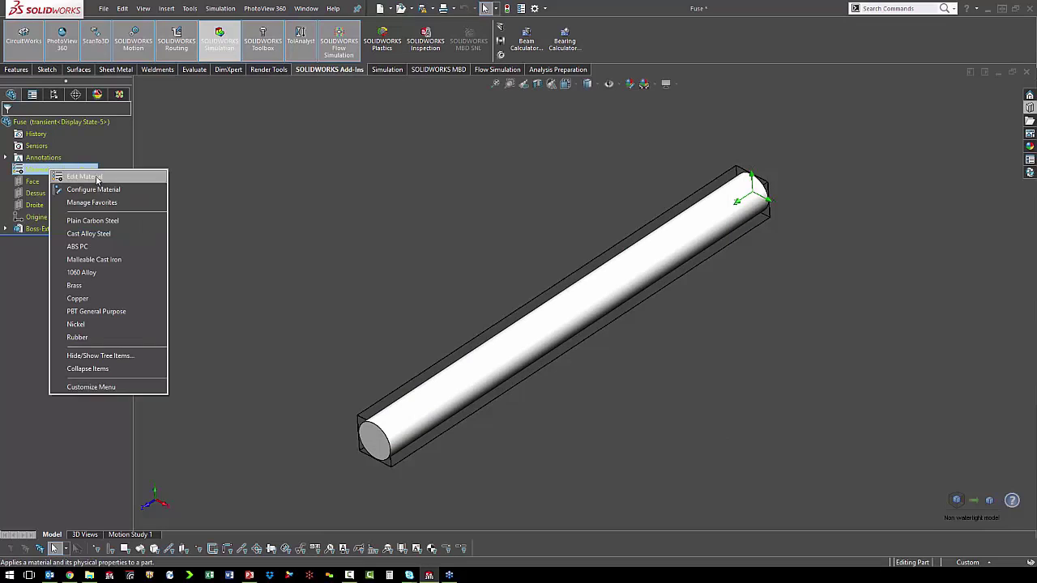
click(96, 178)
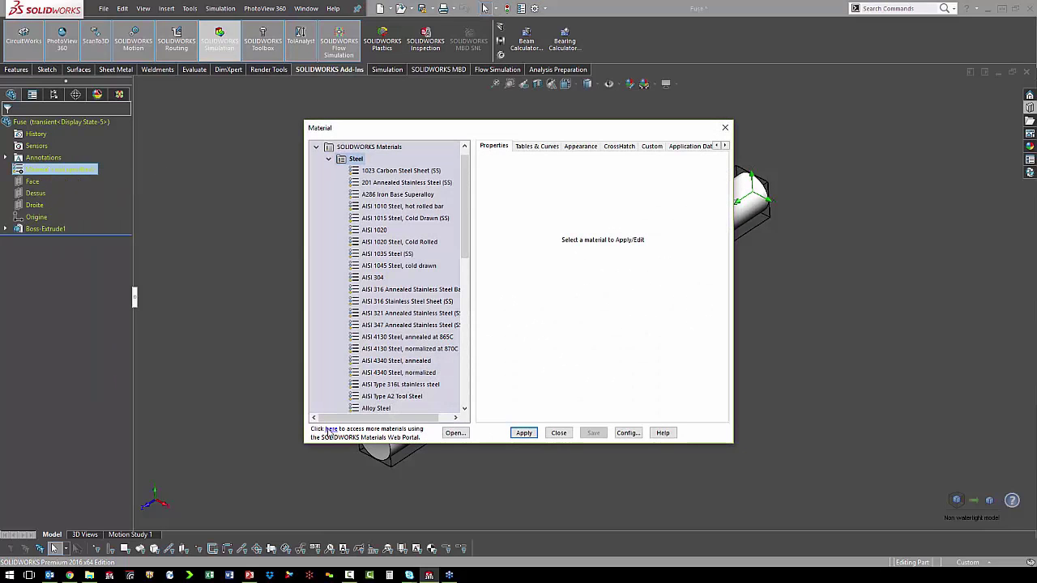
click(331, 430)
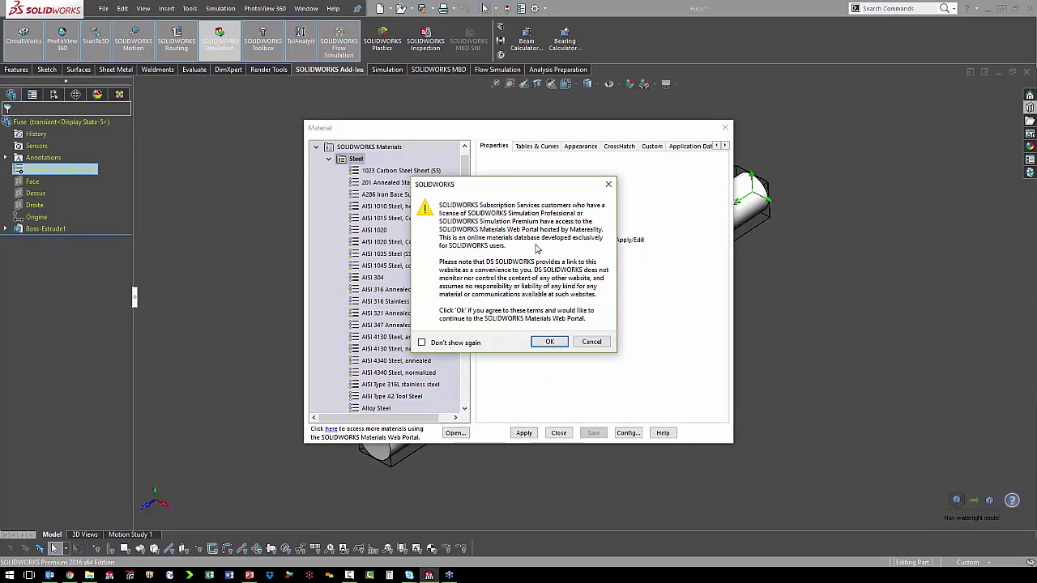
click(547, 342)
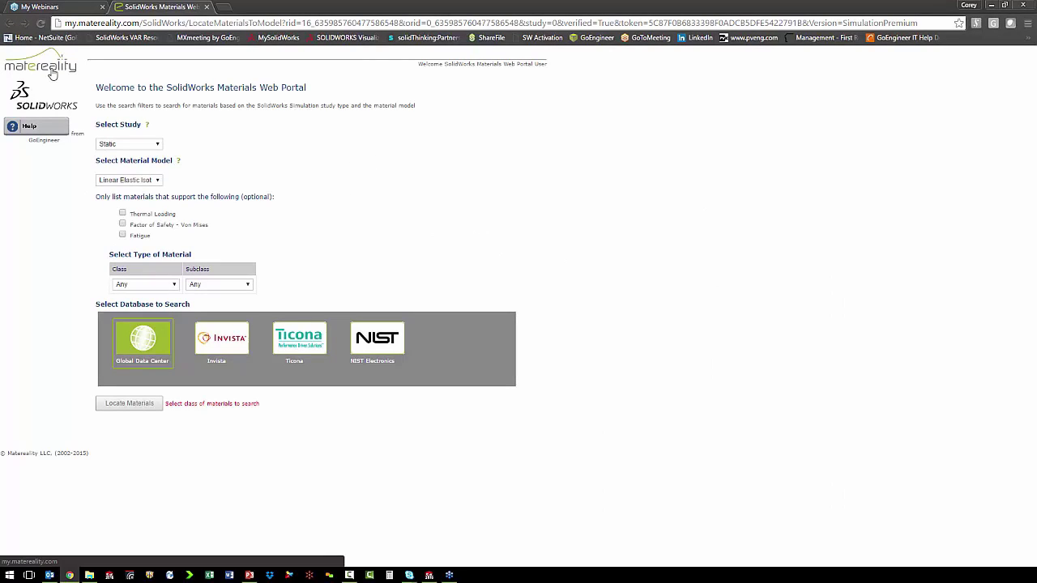
Filter the portal search to a Static study, Linear Elastic Isotropic model, Metal class and Steel subclass
click(135, 146)
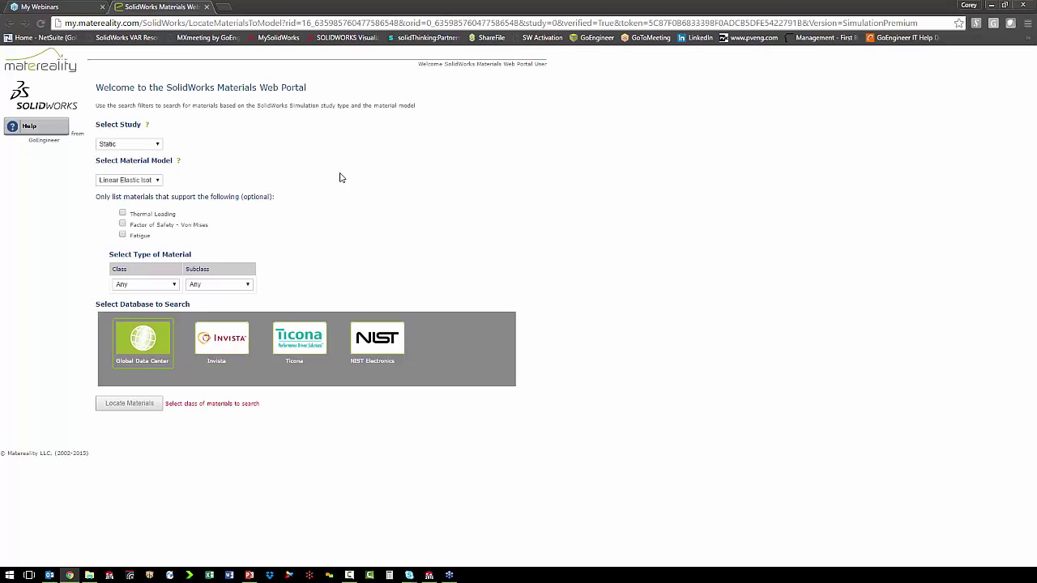
click(156, 184)
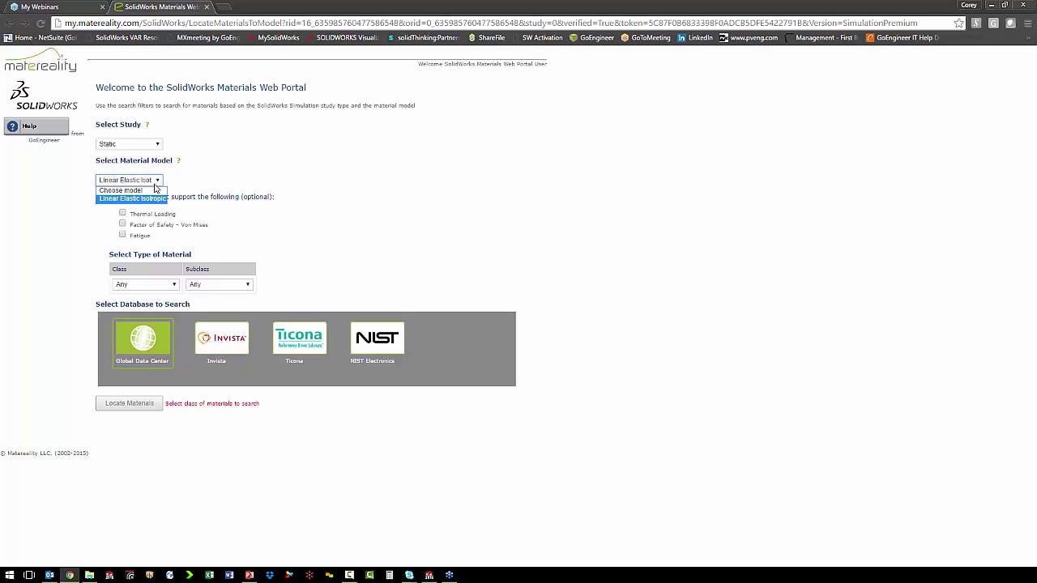
click(209, 174)
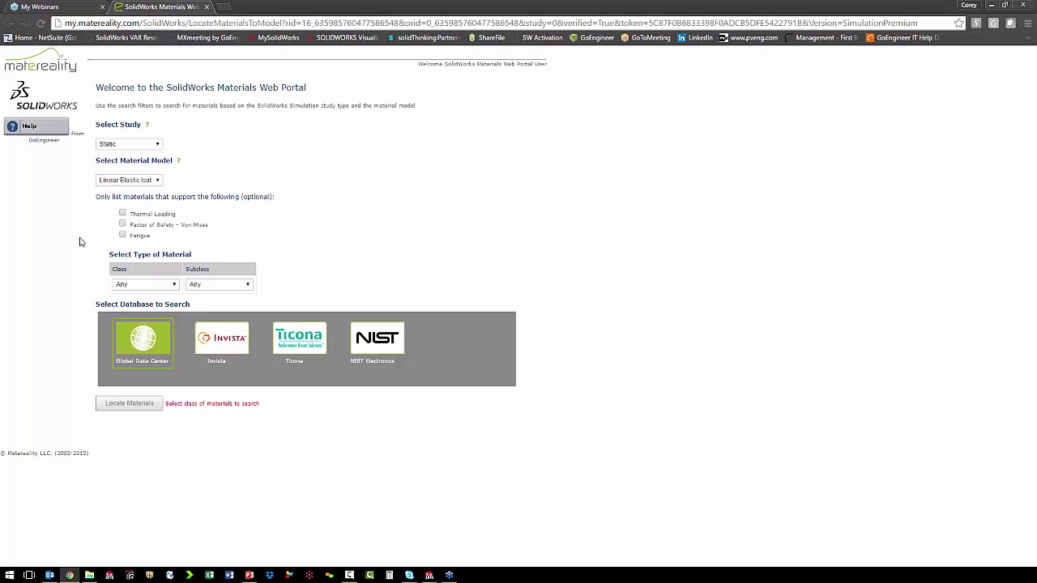
click(156, 287)
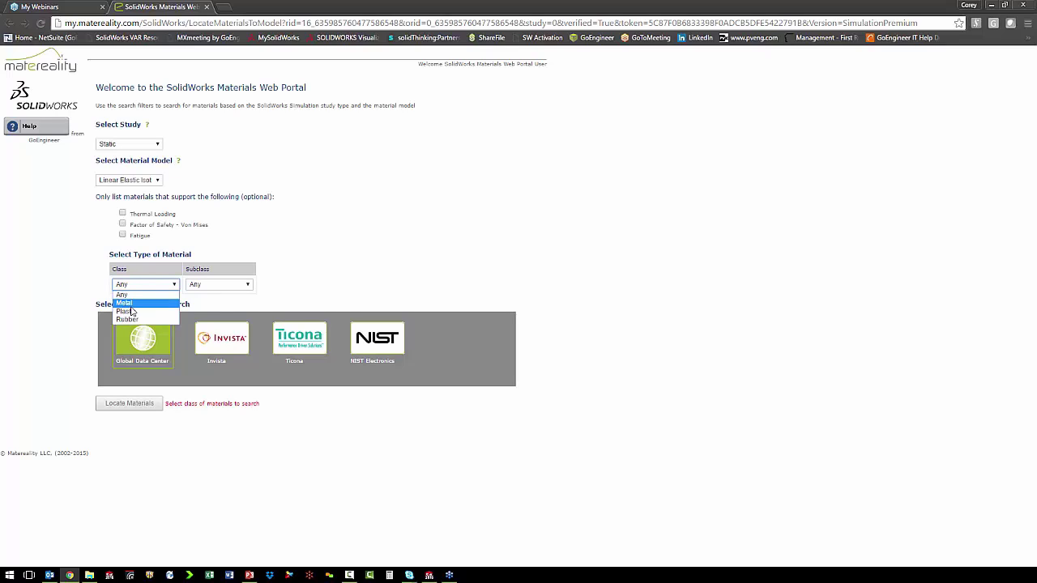
click(135, 303)
click(248, 285)
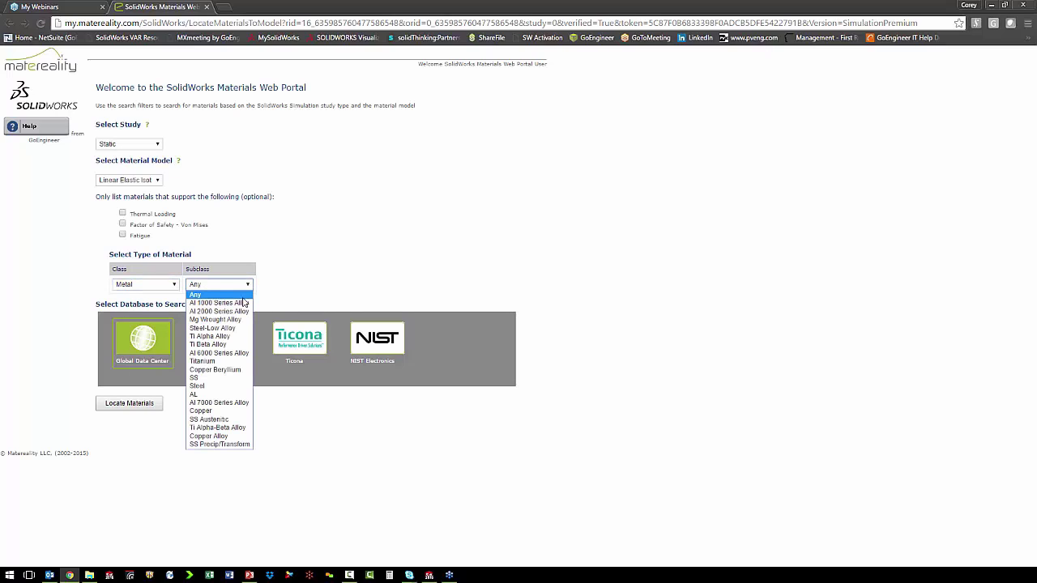
click(212, 385)
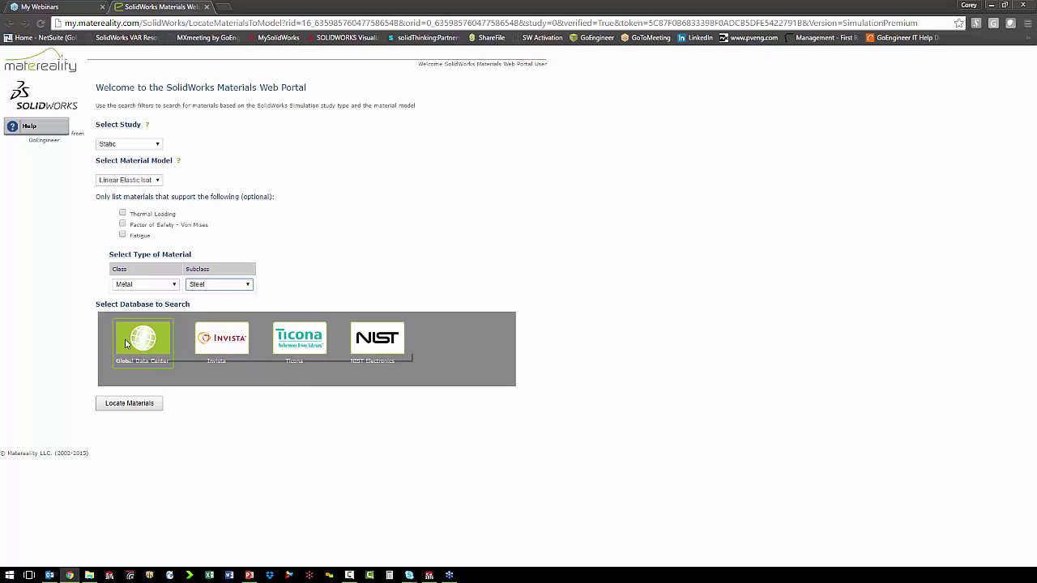
Search for matching steels and open the 0.026in Thick Sheet Metal model's details
click(134, 405)
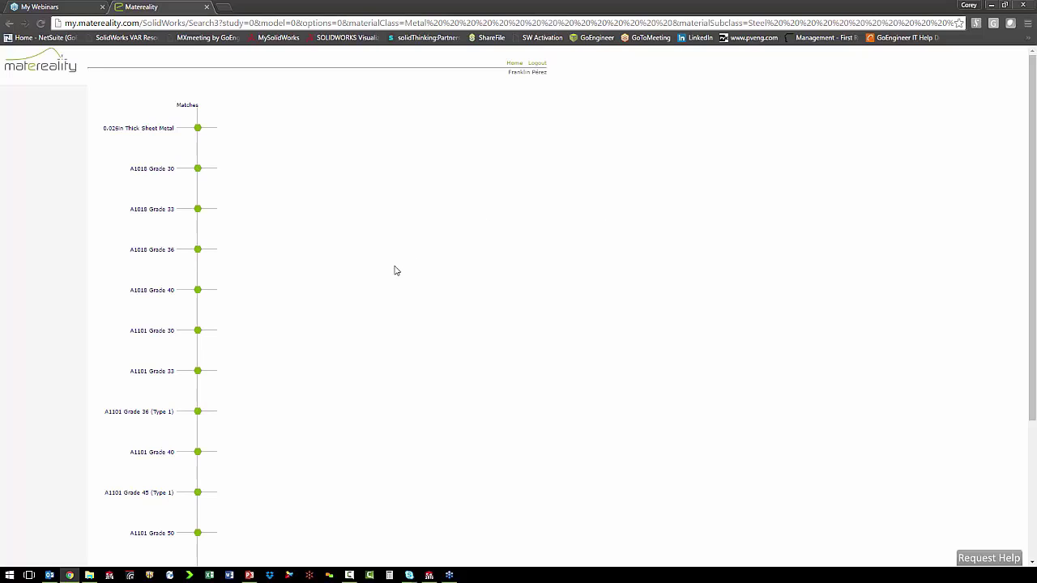
click(197, 128)
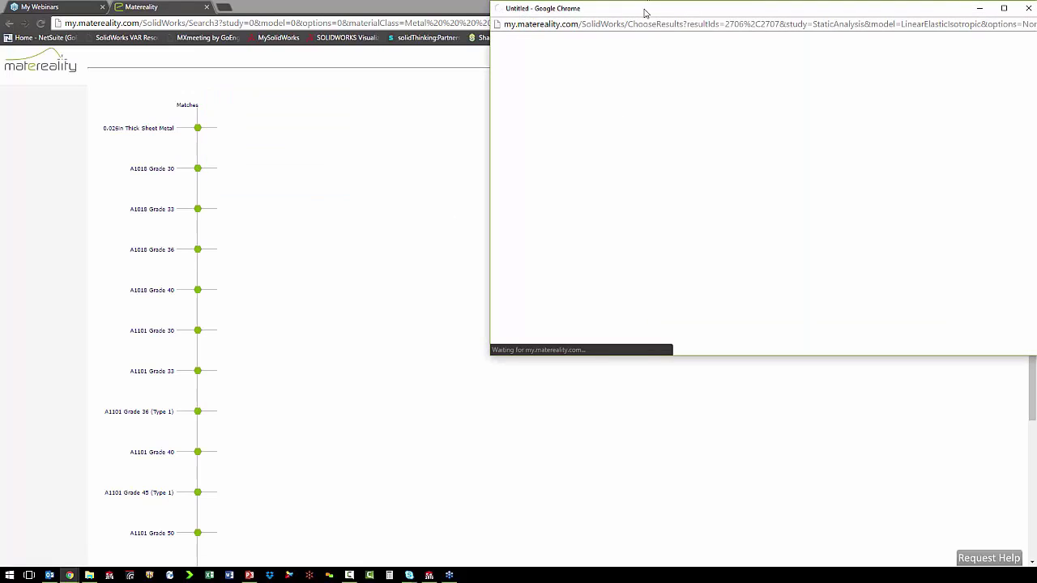
drag(645, 13, 384, 98)
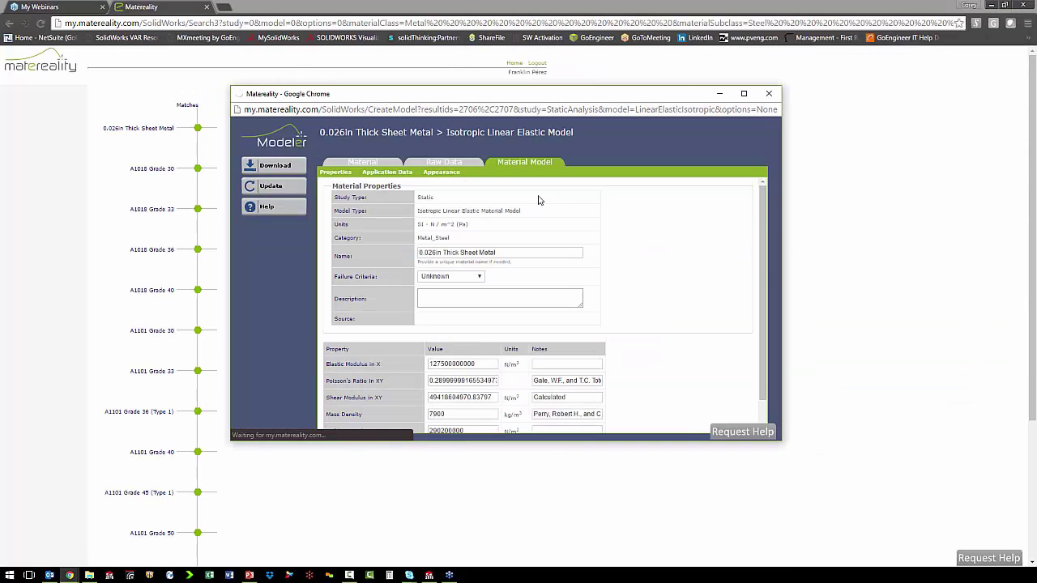
scroll(634, 253, down, 1)
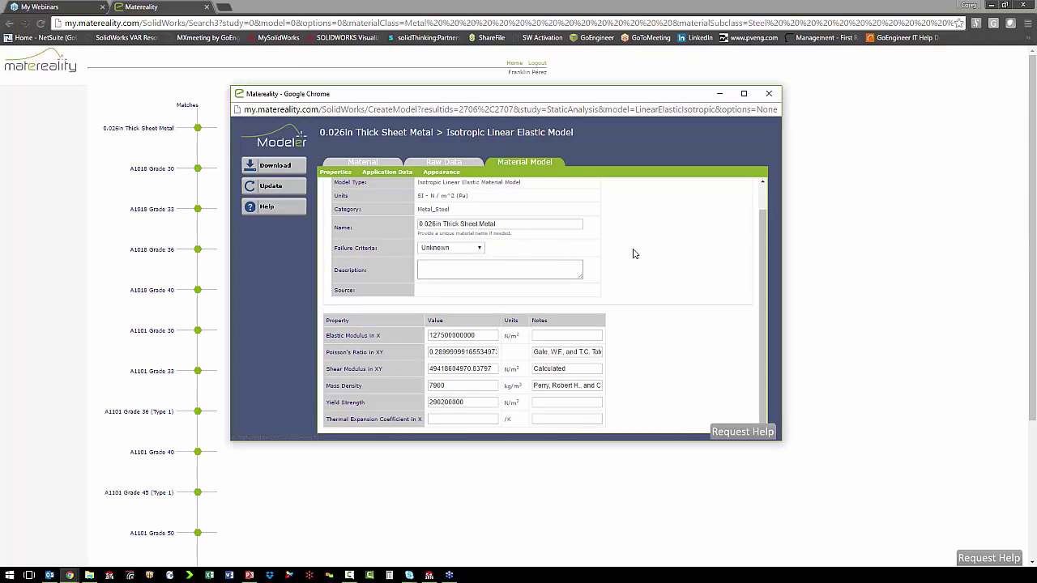
scroll(633, 254, up, 1)
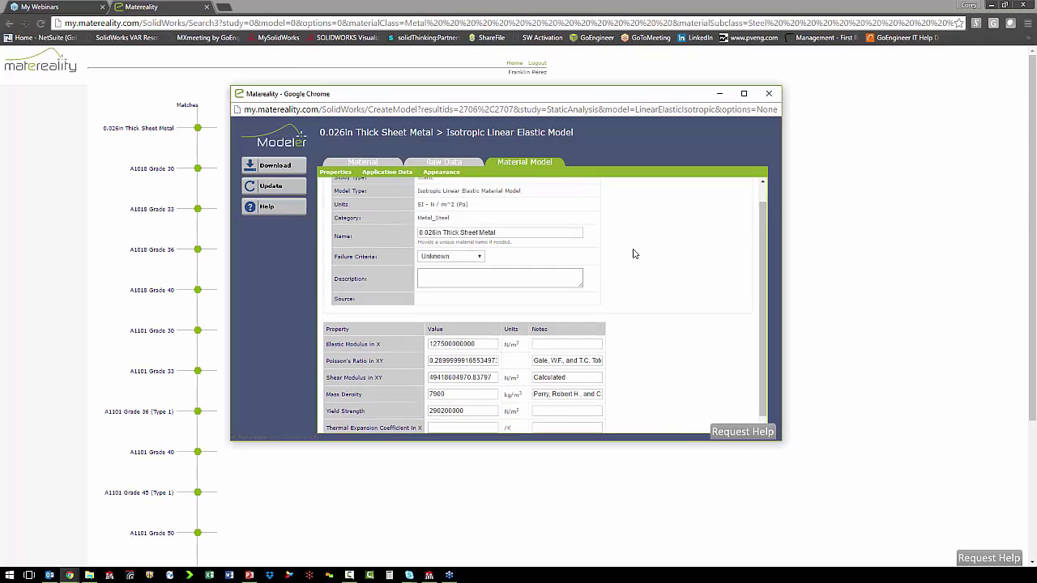
Review the model's general, raw data and material model tabs and request its download
click(375, 166)
click(425, 165)
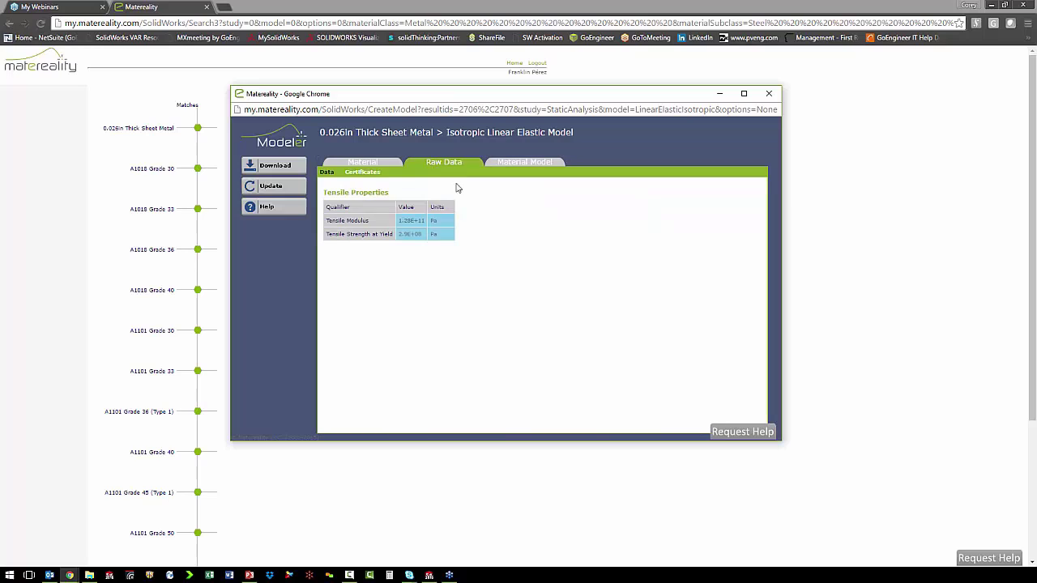
click(513, 165)
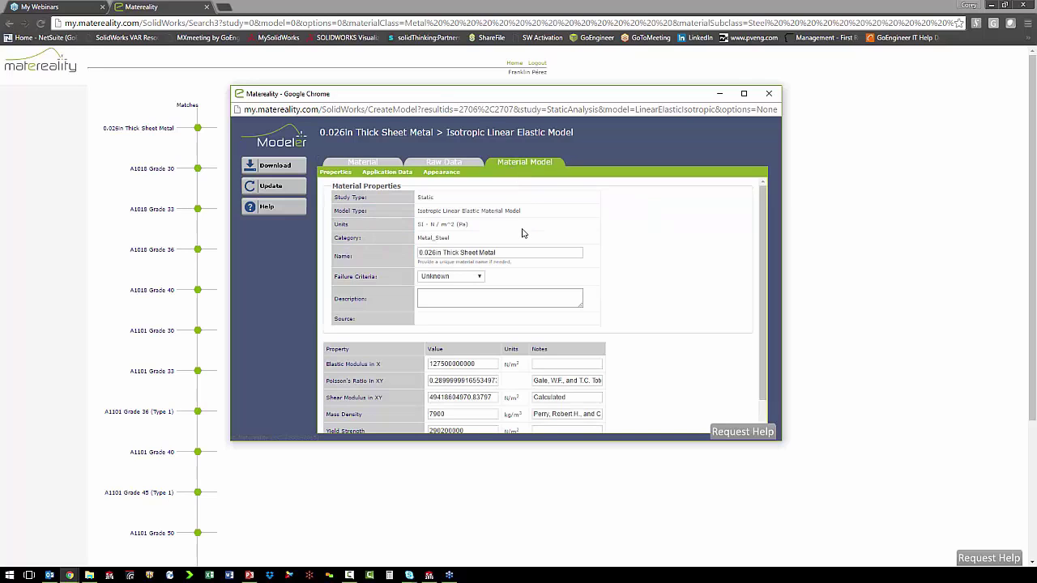
click(272, 166)
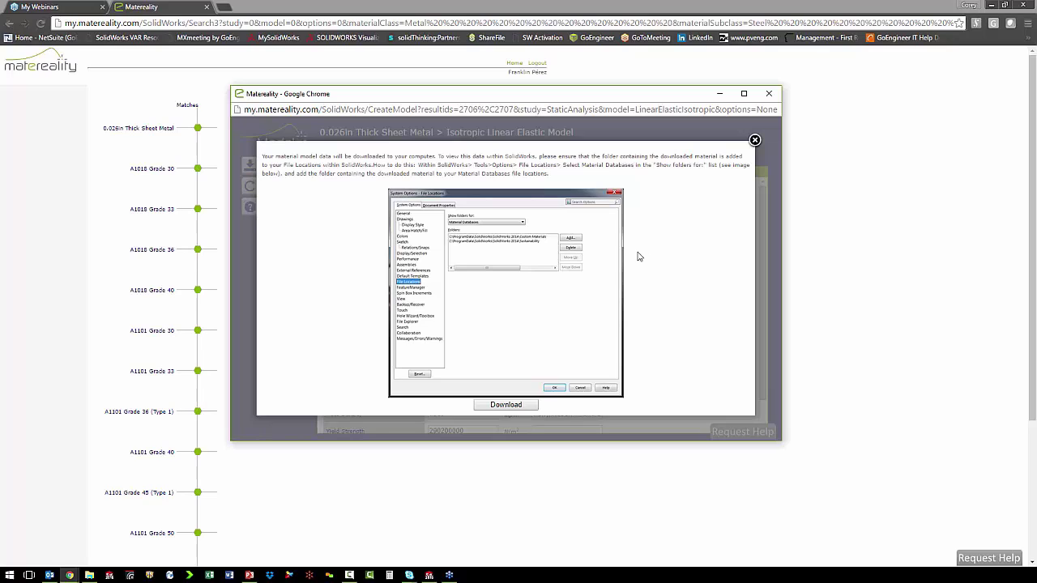
Proceed with the material download but cancel saving the .sldmat file
click(525, 404)
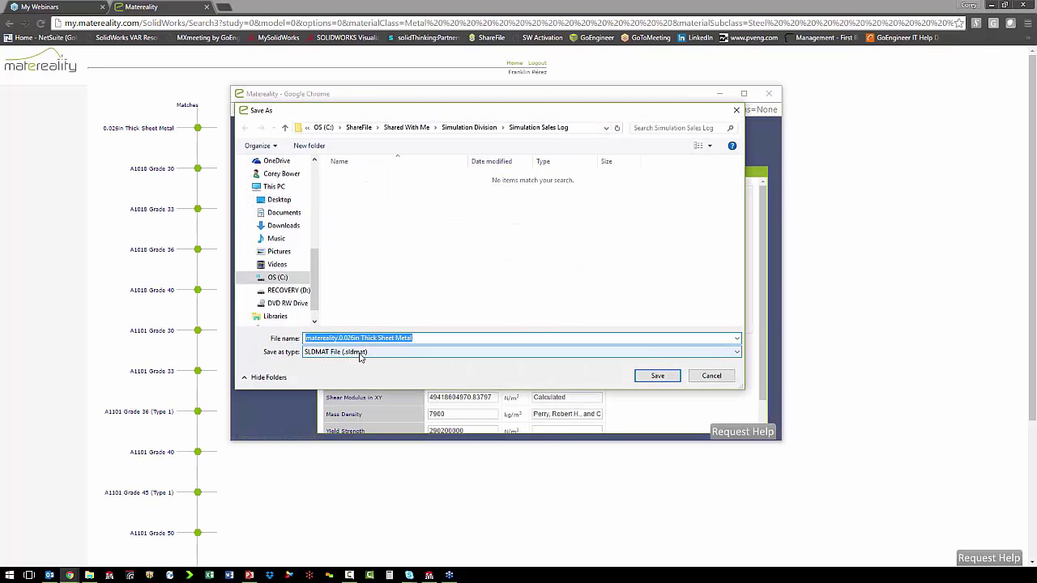
click(711, 375)
Close the Modeler and material library, and go to File Locations in System Options
click(771, 94)
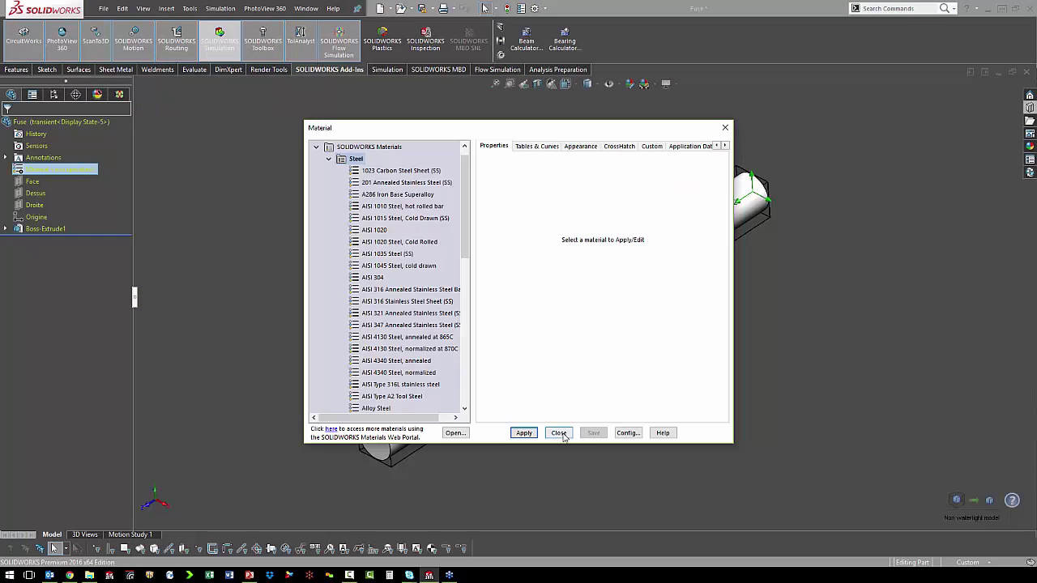
click(558, 433)
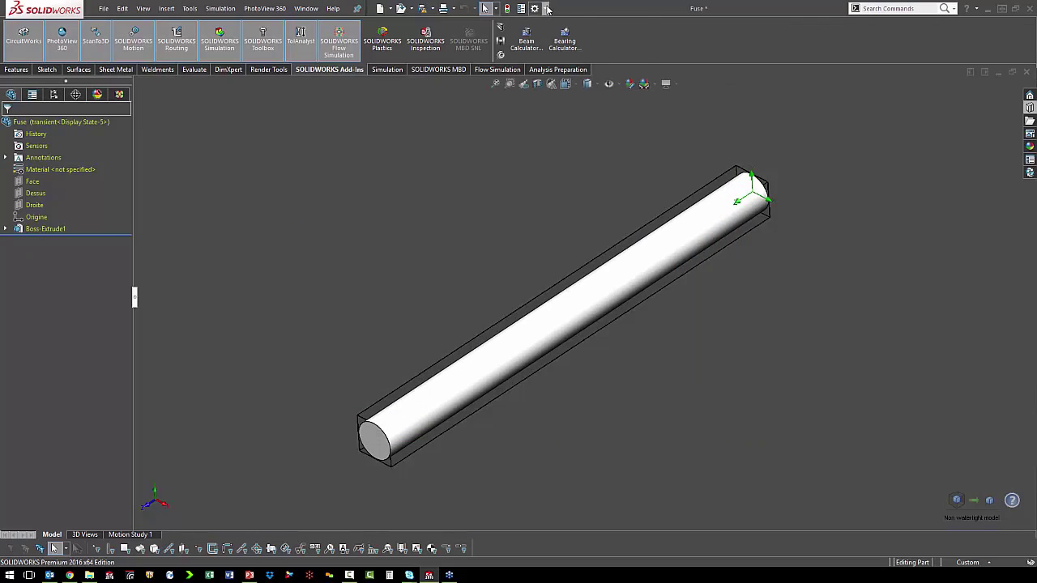
click(546, 8)
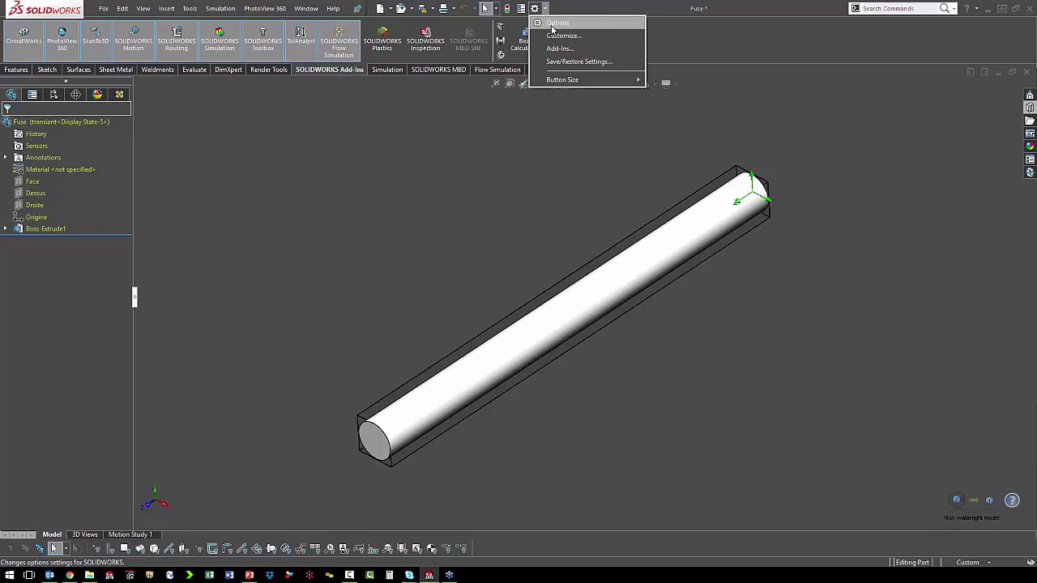
click(553, 23)
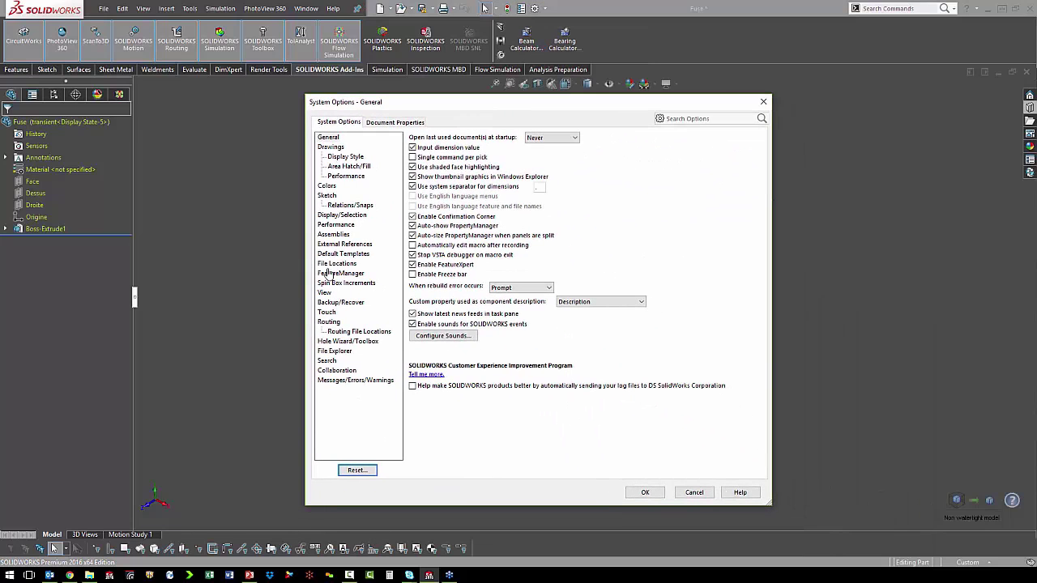
click(329, 265)
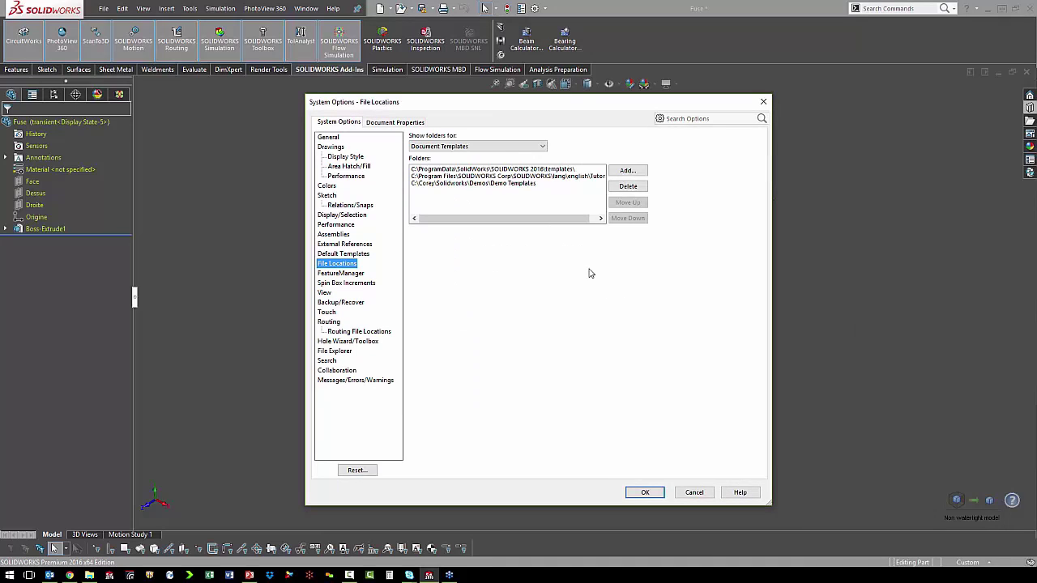
List the Material Databases folders and start adding a new folder location
click(506, 146)
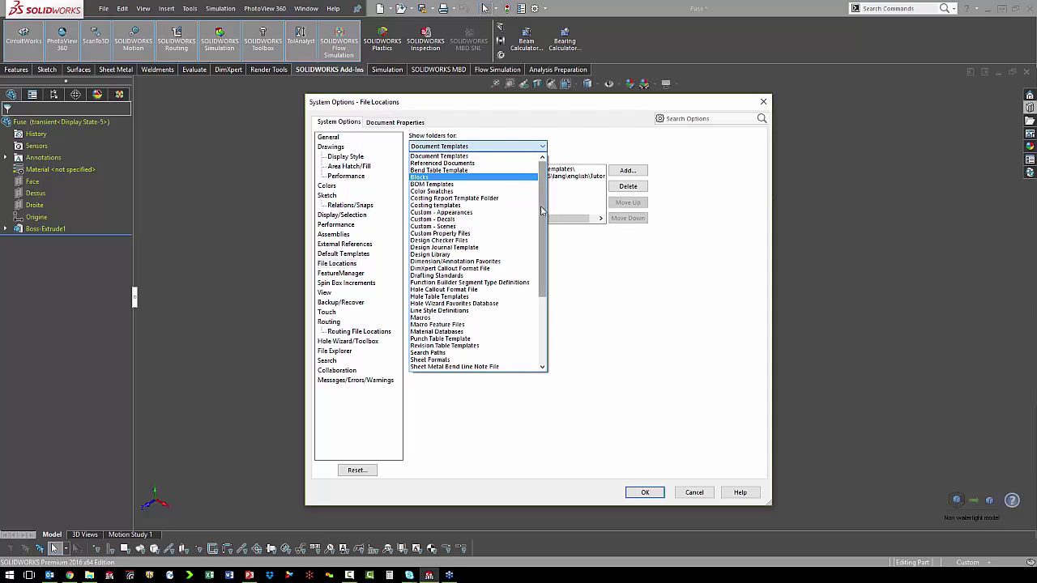
drag(544, 216, 558, 304)
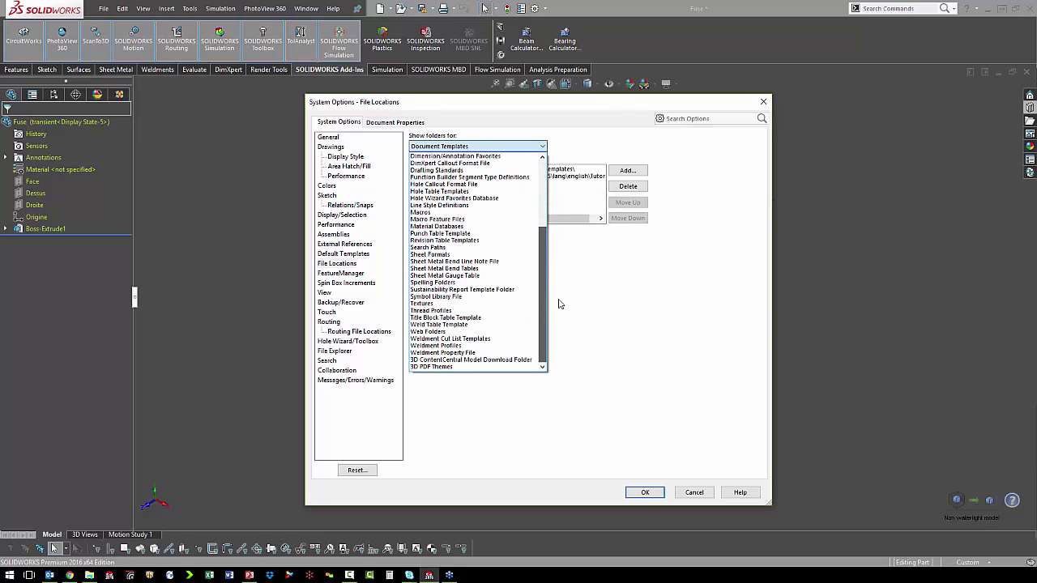
scroll(541, 226, up, 3)
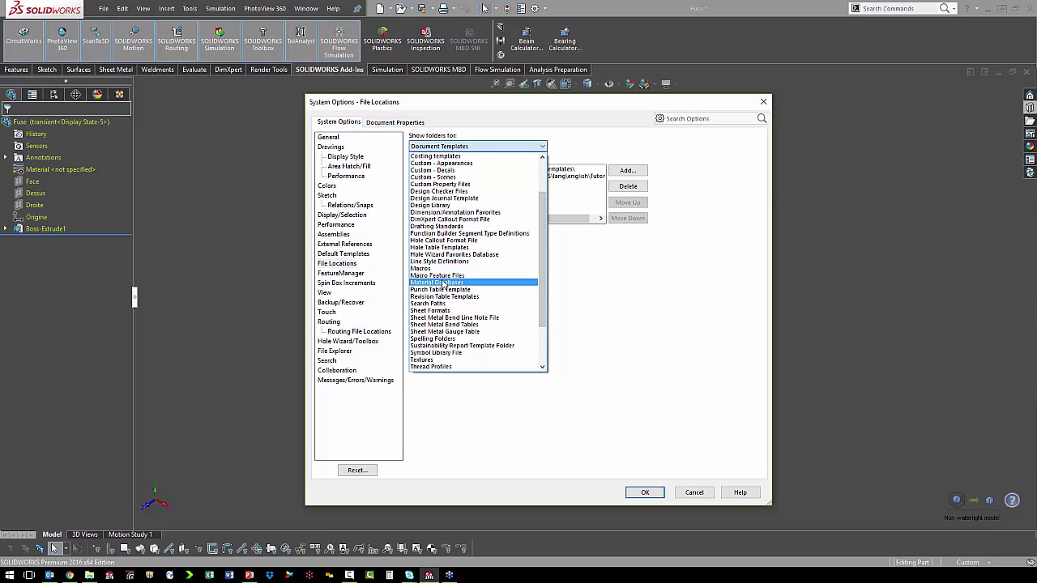
click(477, 282)
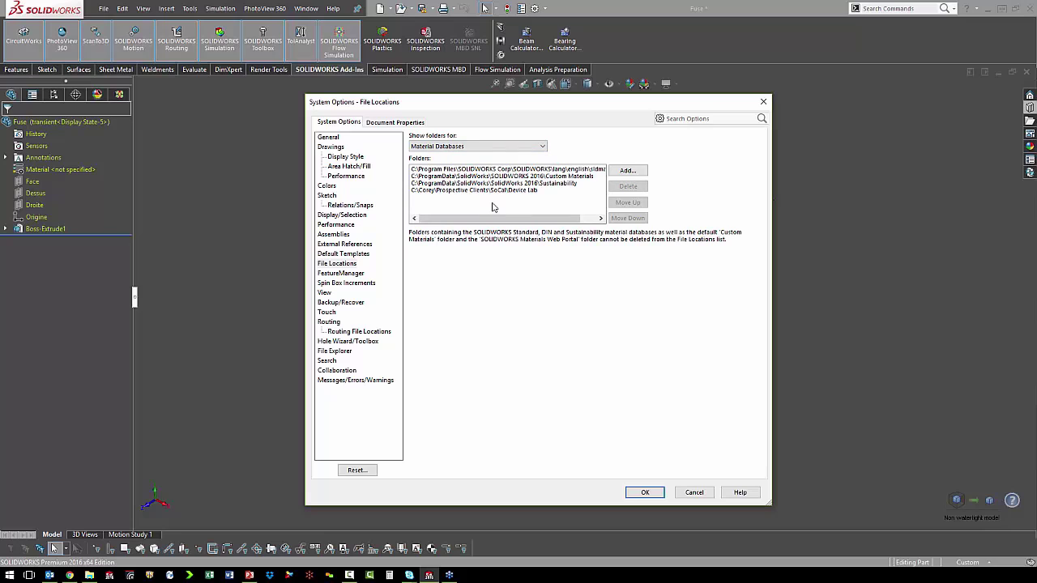
click(628, 170)
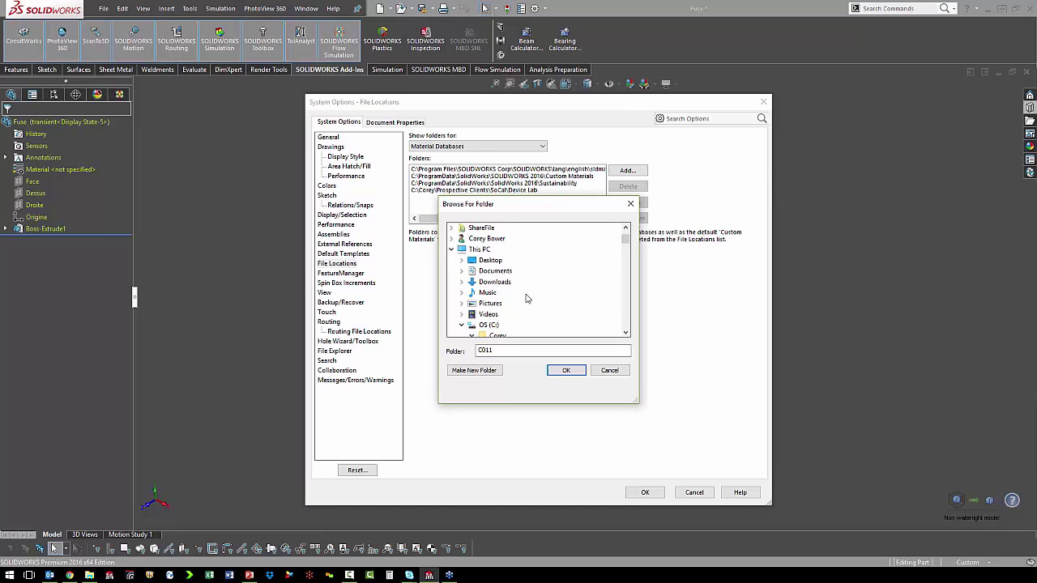
Cancel the folder browser and System Options, then review the material library with Steel collapsed and close it
click(609, 370)
click(695, 492)
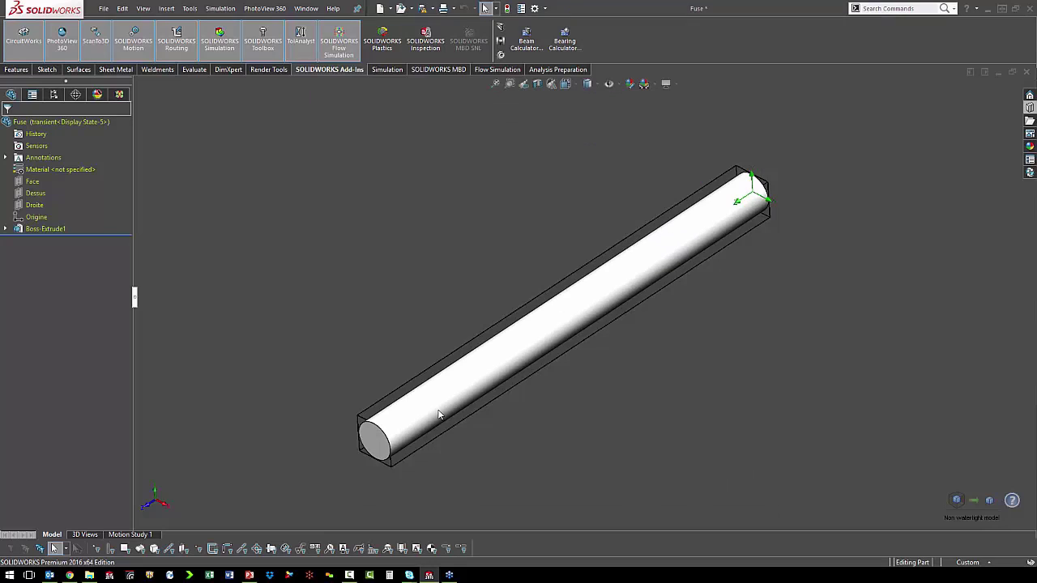
right_click(71, 170)
click(113, 177)
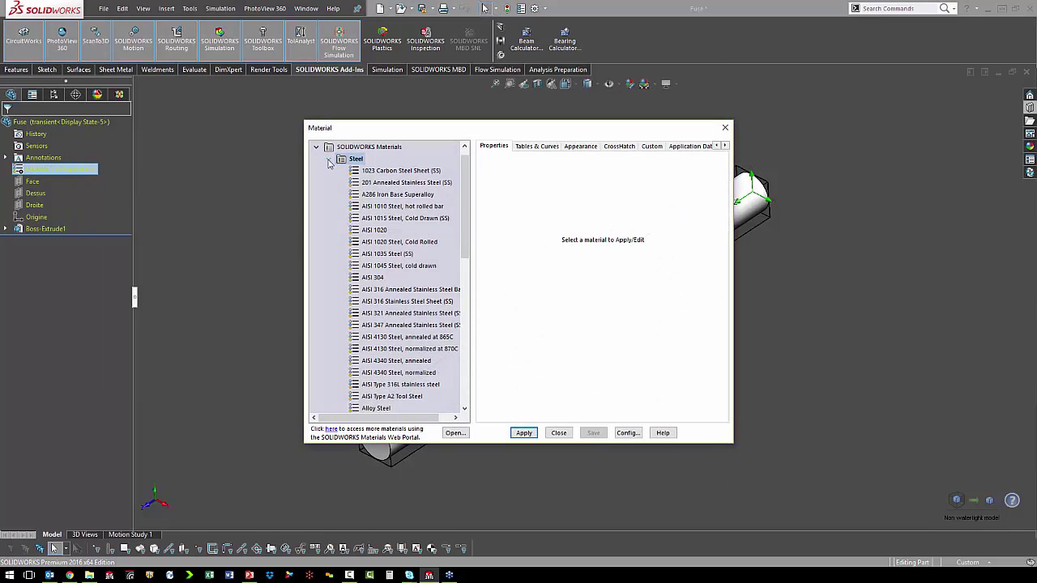
click(331, 161)
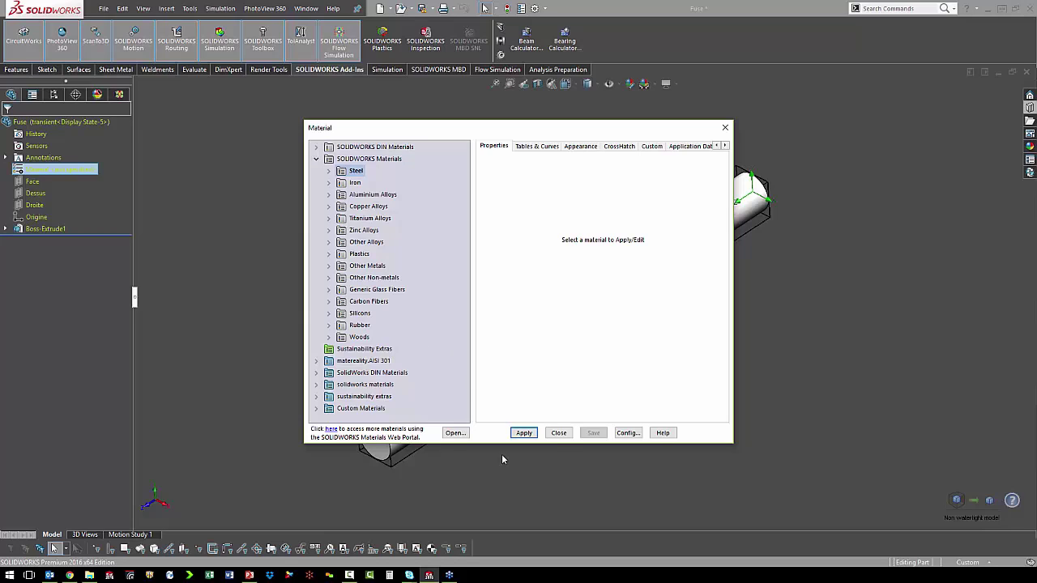
click(558, 432)
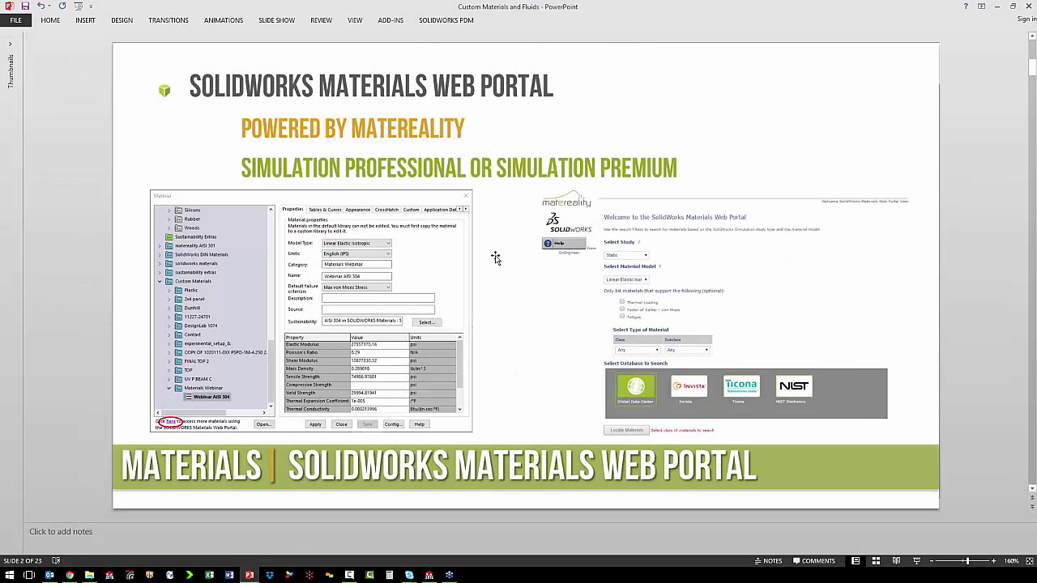
Scroll to slide 3, Materials | Mechanical Properties, with the Webinar AISI 304 property values
scroll(495, 258, down, 3)
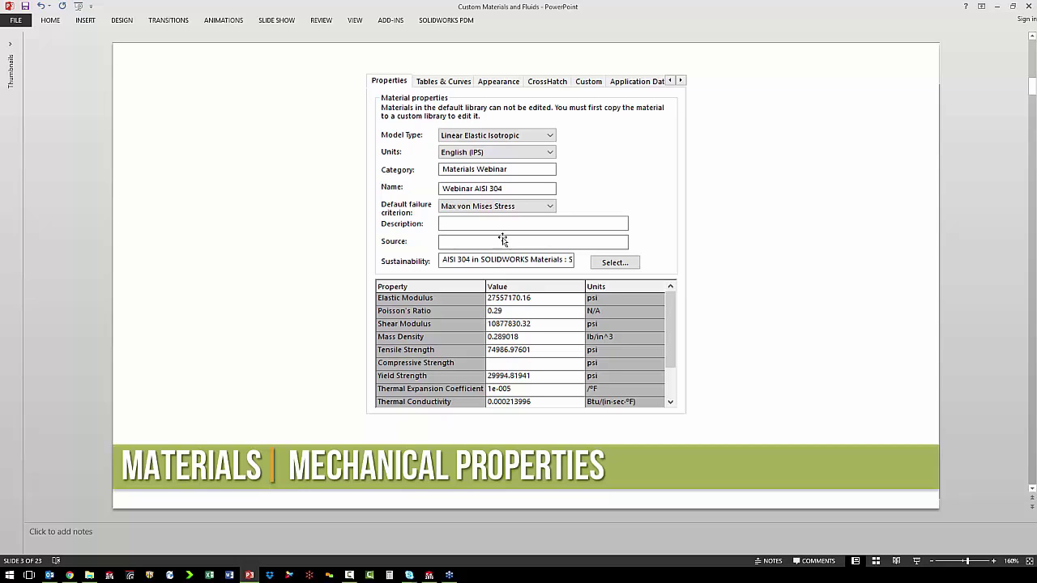
Minimize PowerPoint and open the Fuse material editor with Steel and SOLIDWORKS Materials collapsed
click(996, 6)
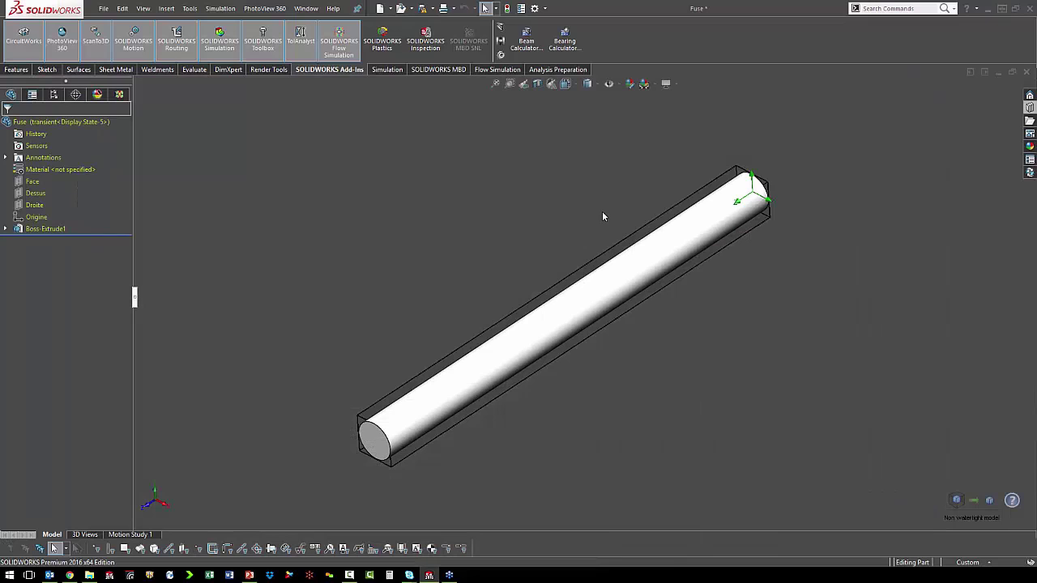
right_click(69, 169)
click(94, 176)
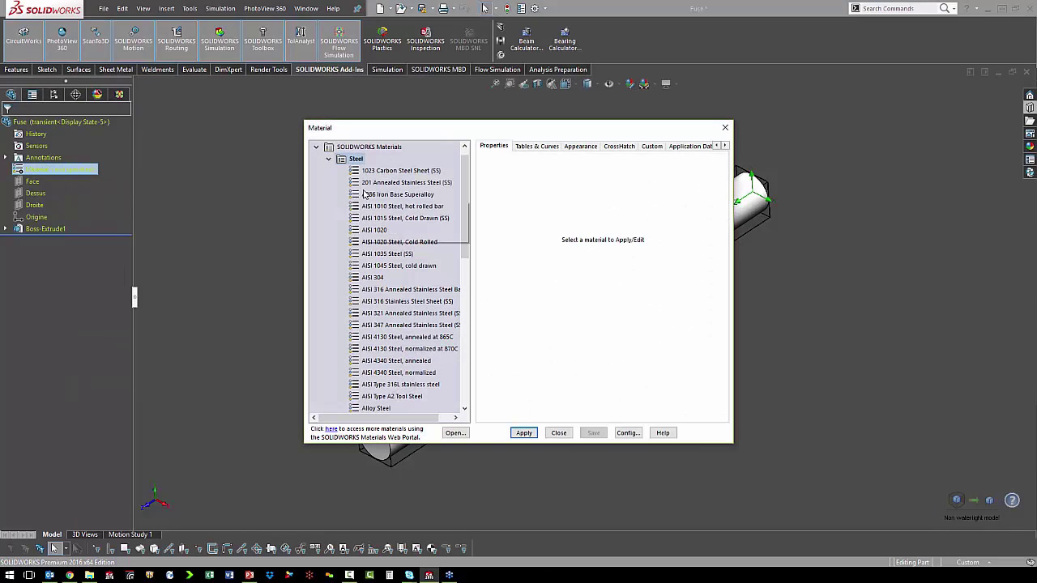
click(328, 159)
click(323, 158)
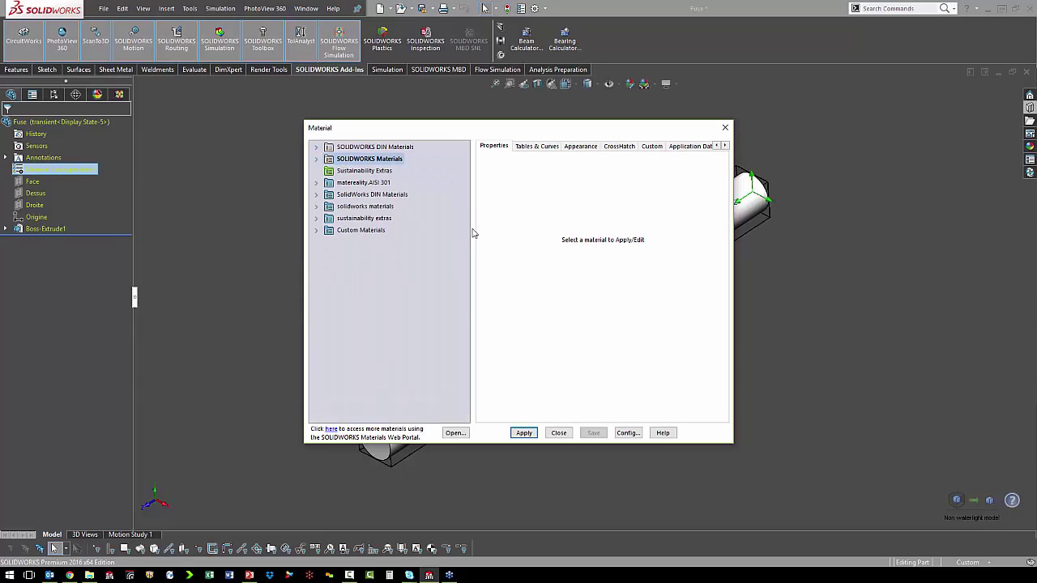
Create a new category named 'materials' under Custom Materials
right_click(351, 231)
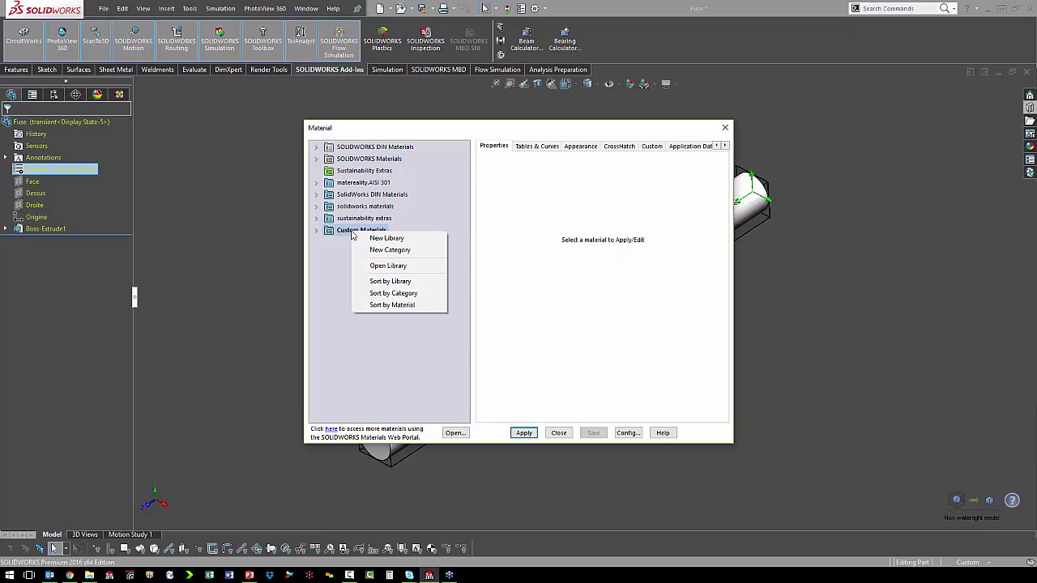
click(390, 252)
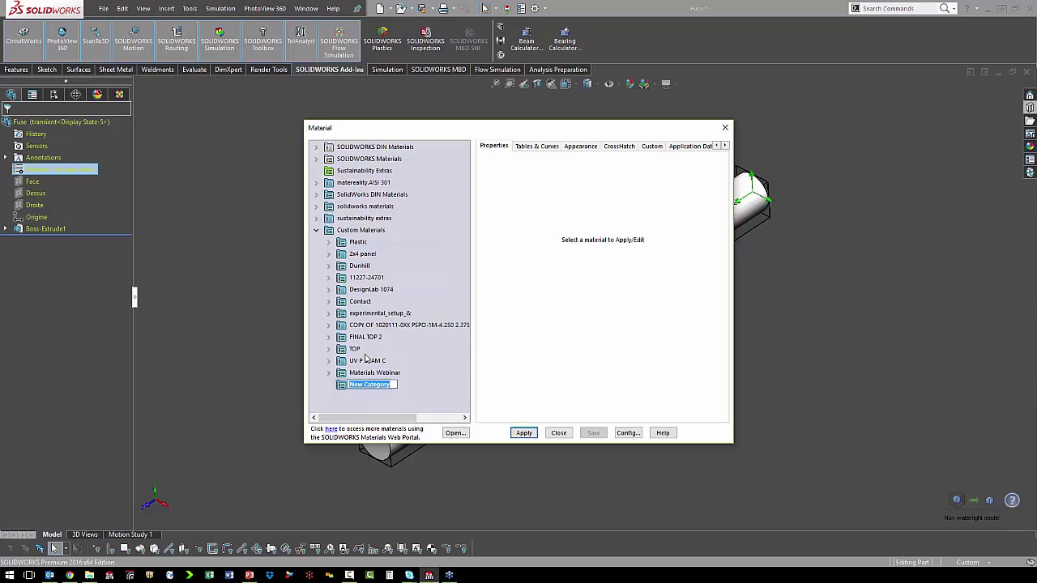
text(materials)
key(Return)
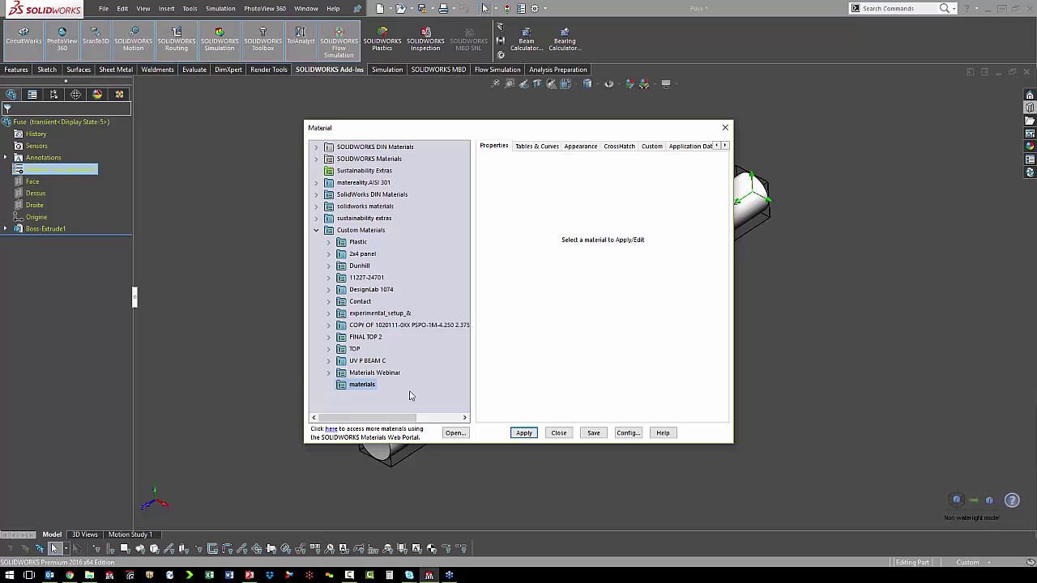
Add a new material to the materials category and name it 'test material'
right_click(362, 387)
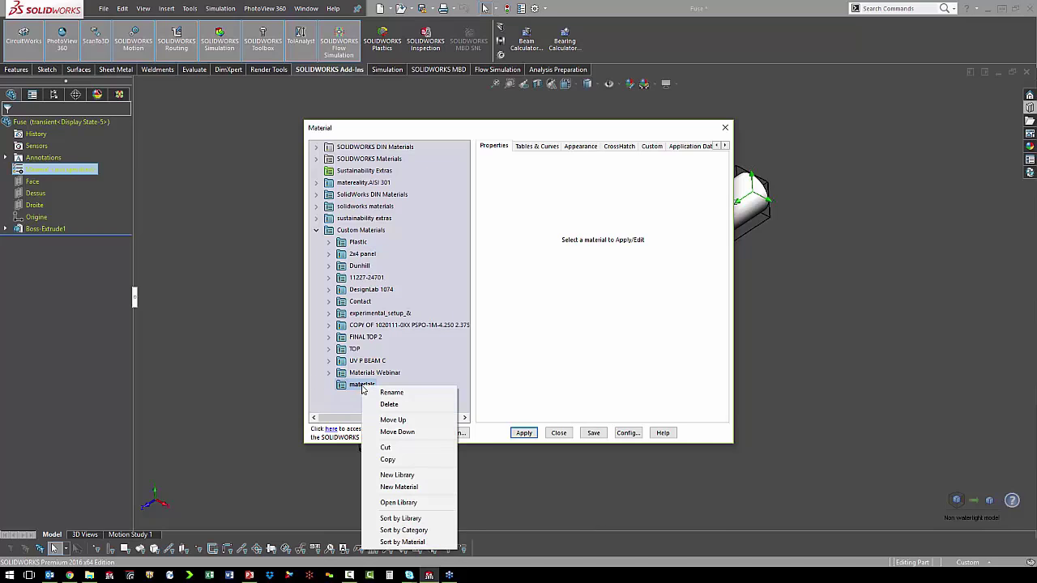
click(400, 486)
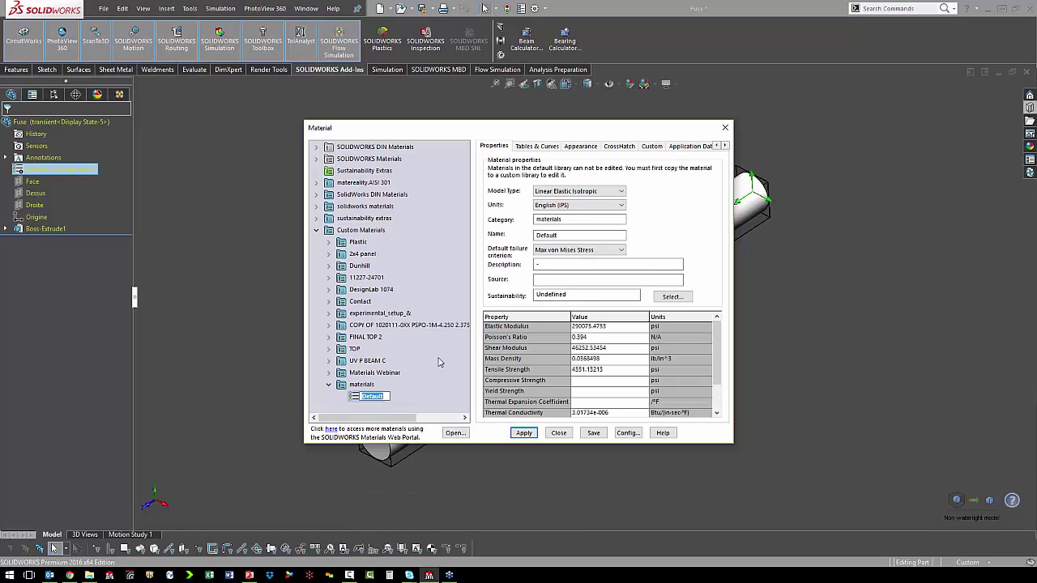
text(terst material)
click(366, 396)
key(BackSpace)
key(Return)
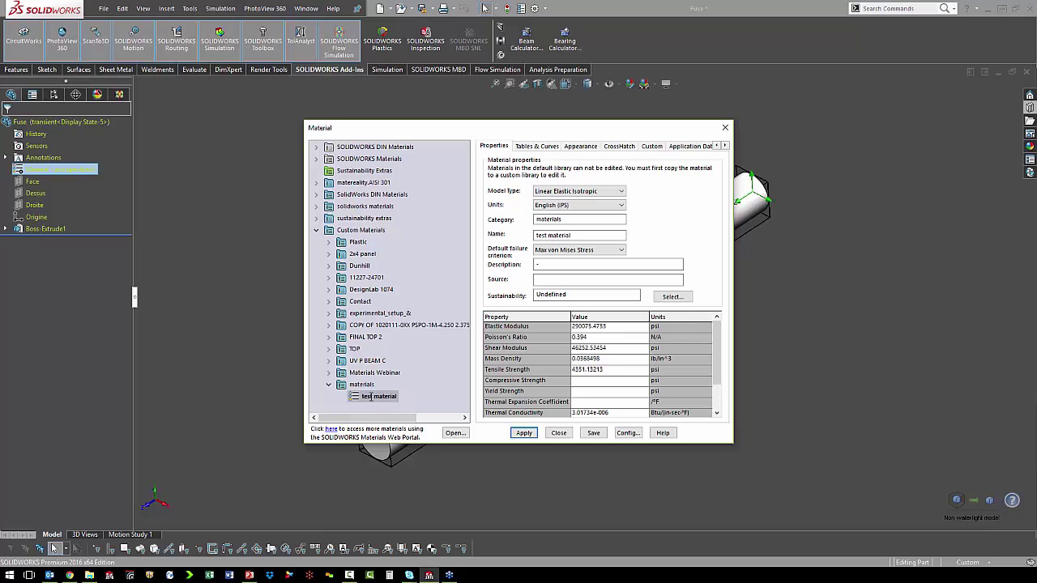
Edit its elastic modulus, Poisson's ratio, shear modulus and mass density, then save to the custom library
click(615, 328)
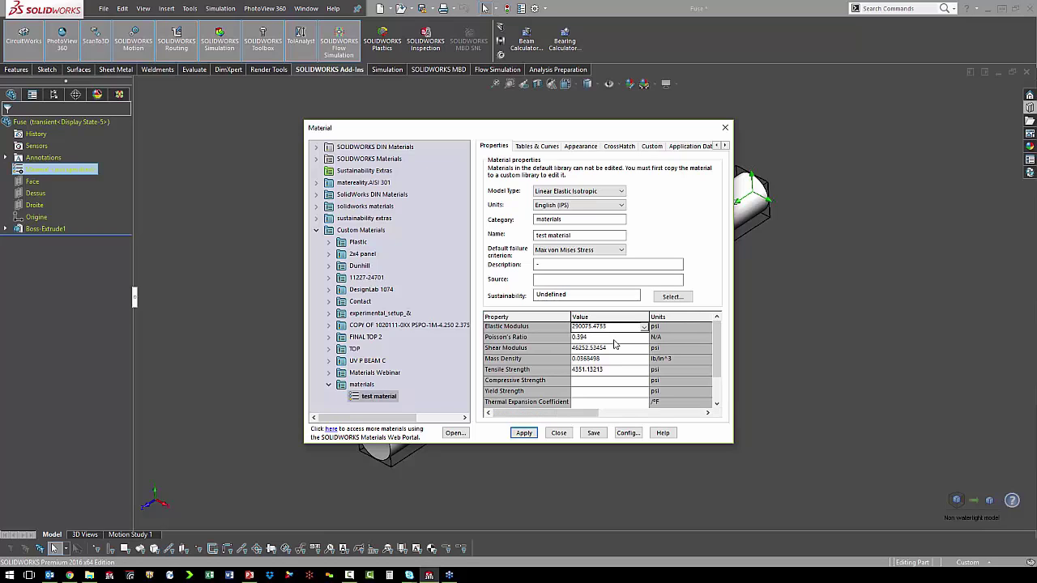
click(614, 338)
click(613, 348)
click(600, 358)
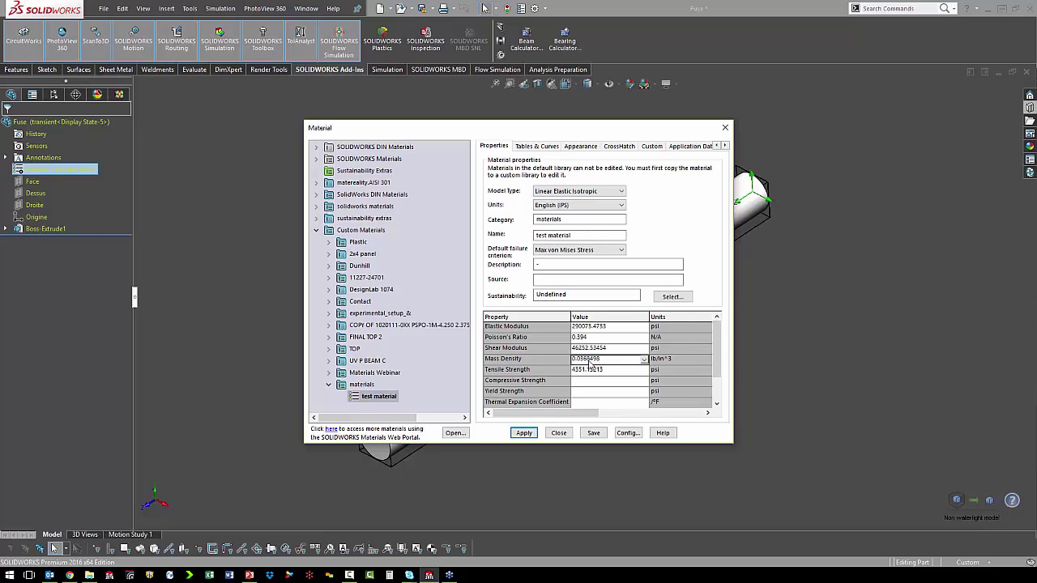
click(559, 432)
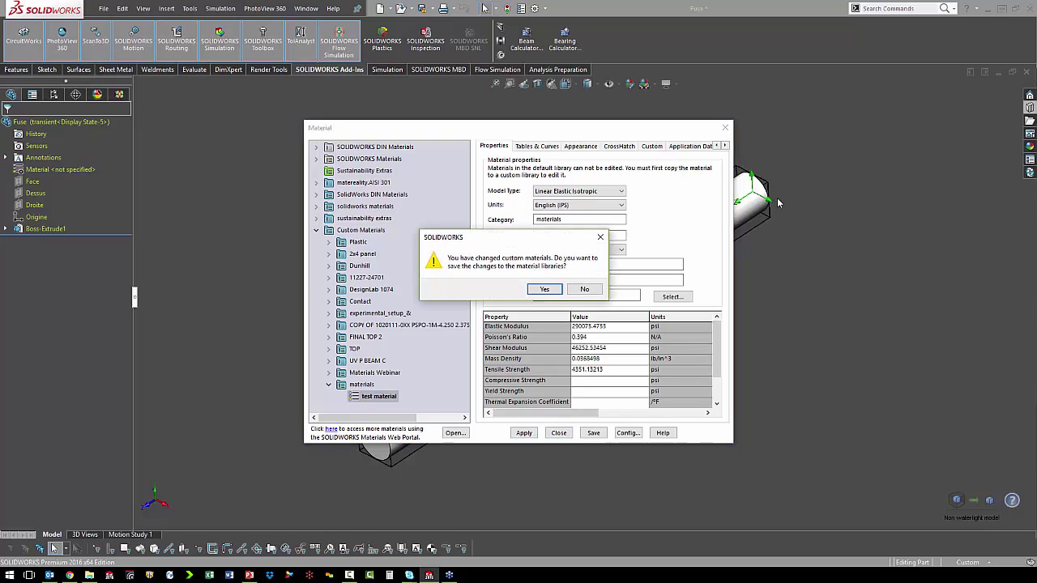
click(544, 289)
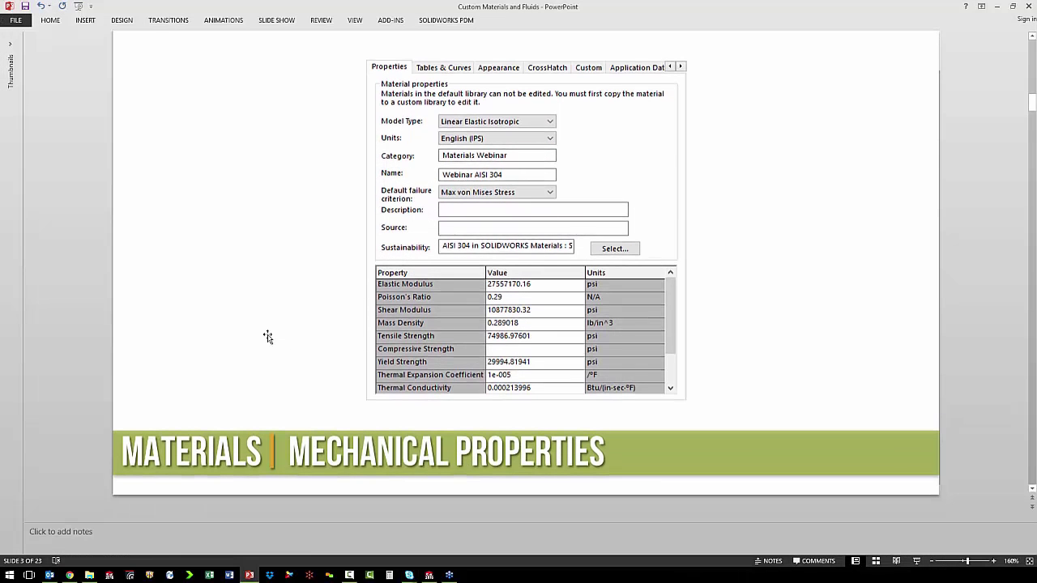
scroll(268, 338, down, 2)
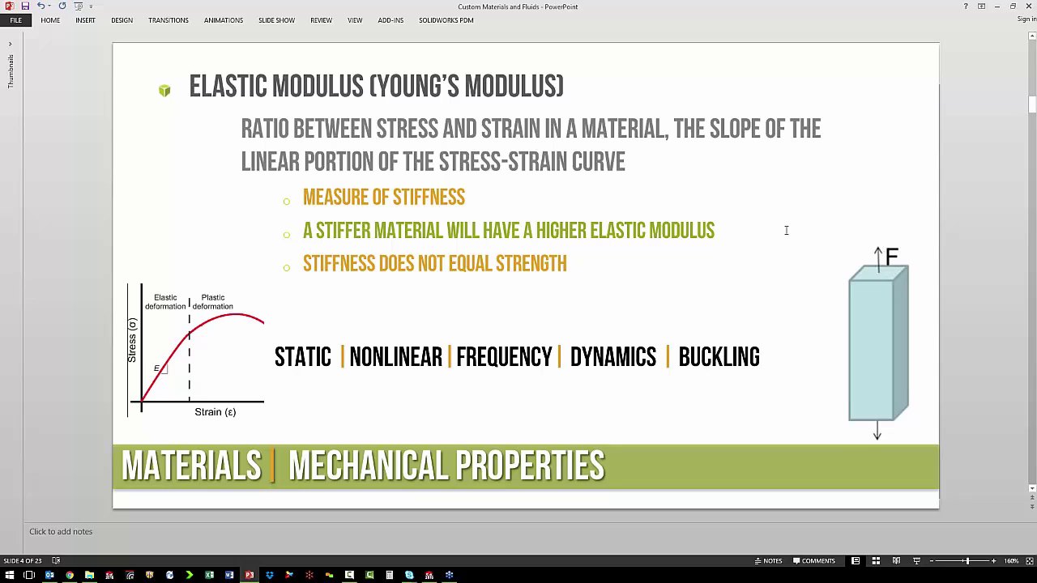
Scroll the presentation down to slide 4, Elastic Modulus (Young's Modulus)
scroll(786, 230, down, 1)
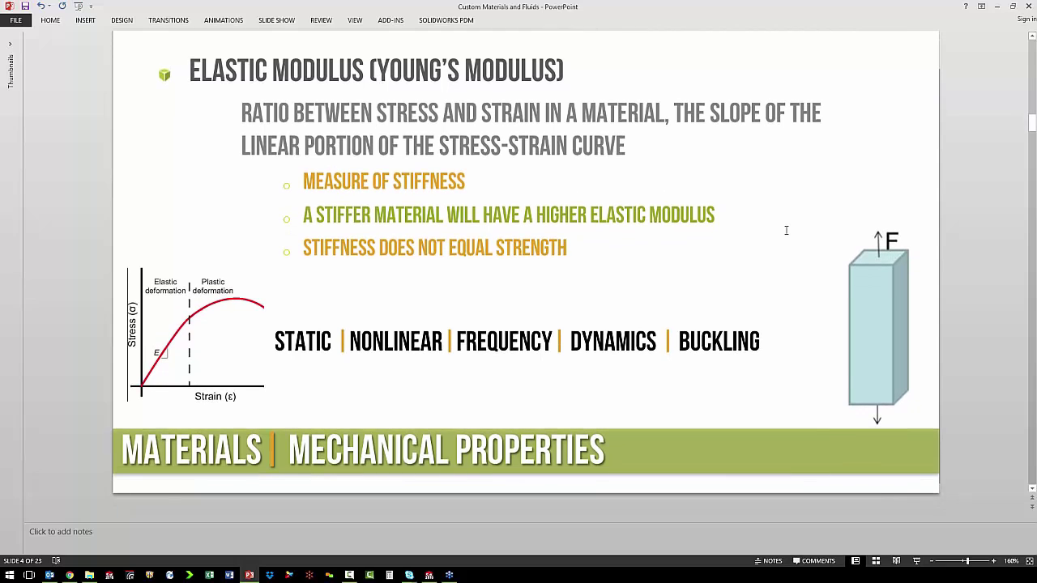
Scroll to slide 5, the stress-strain chart for brittle, ductile and plastic materials
scroll(785, 230, down, 2)
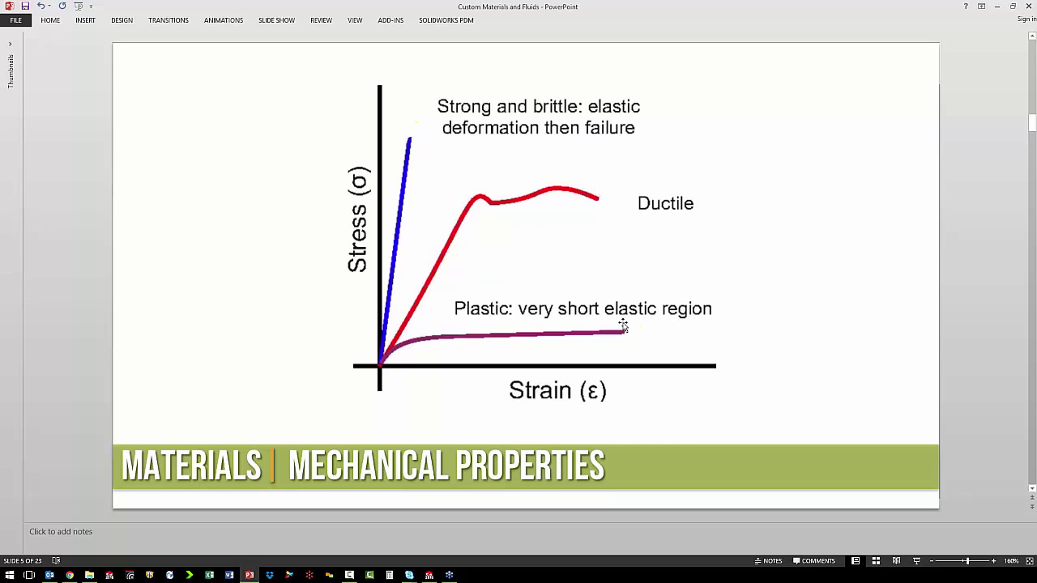
Scroll to slide 6, Shear Modulus (Modulus of Rigidity)
scroll(622, 325, down, 3)
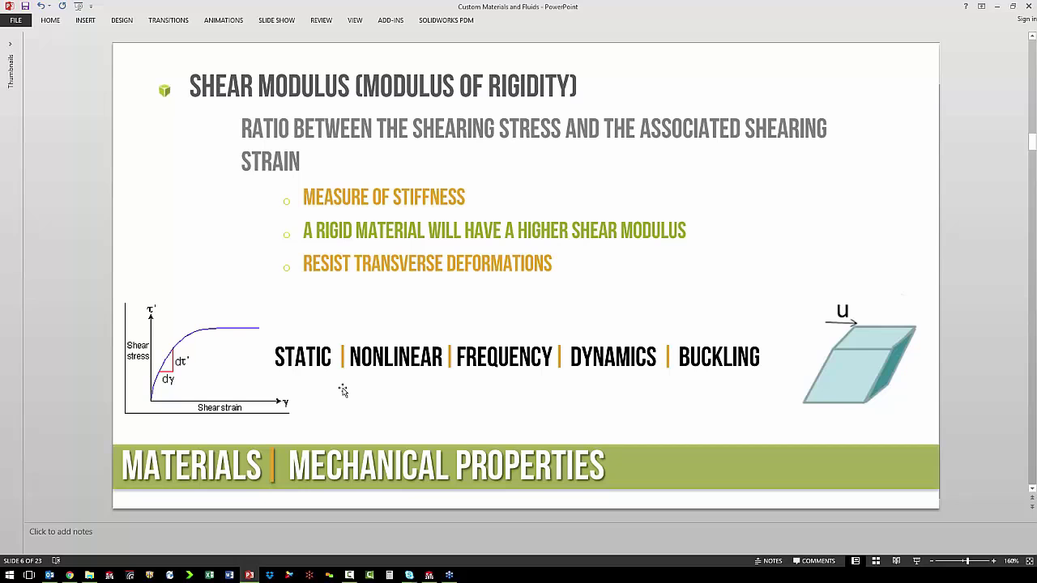
Scroll to slide 7, Poisson's Ratio with typical values from −1.0 to 0.5
scroll(343, 392, down, 3)
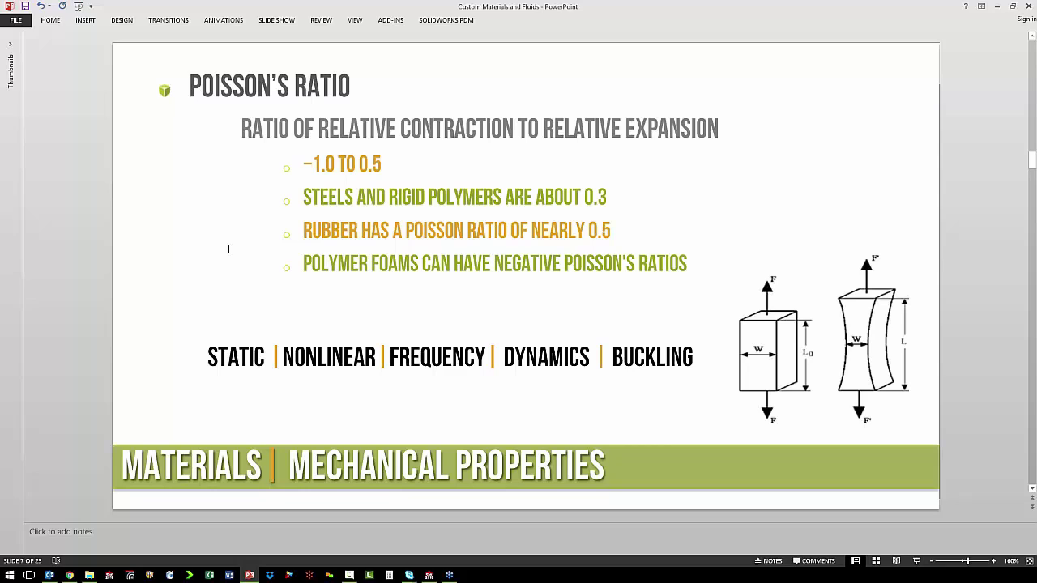
Scroll to slide 8, Coefficient of Thermal Expansion with the CLTE heating diagram
scroll(229, 249, down, 3)
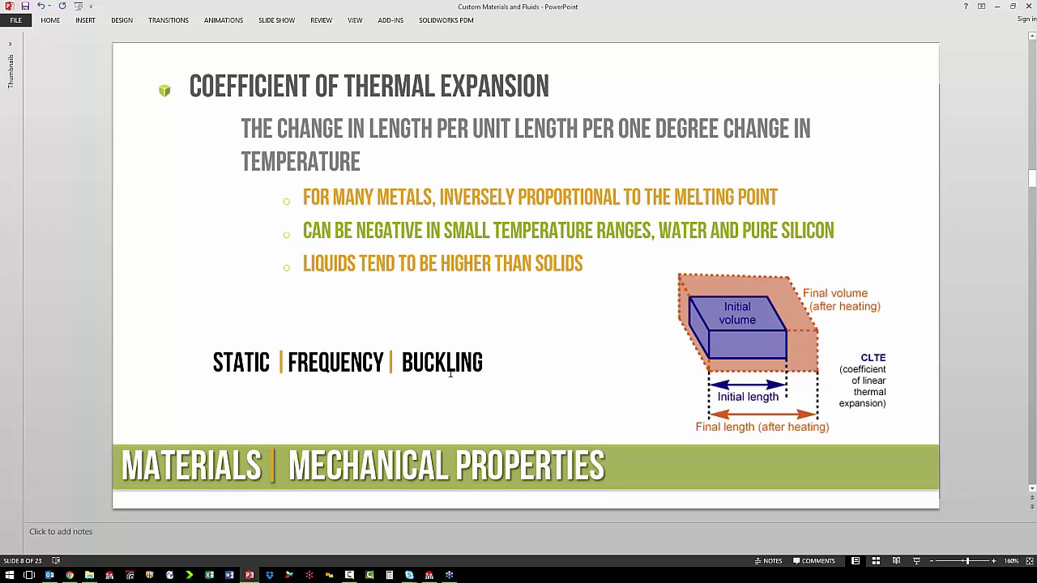
scroll(450, 373, down, 3)
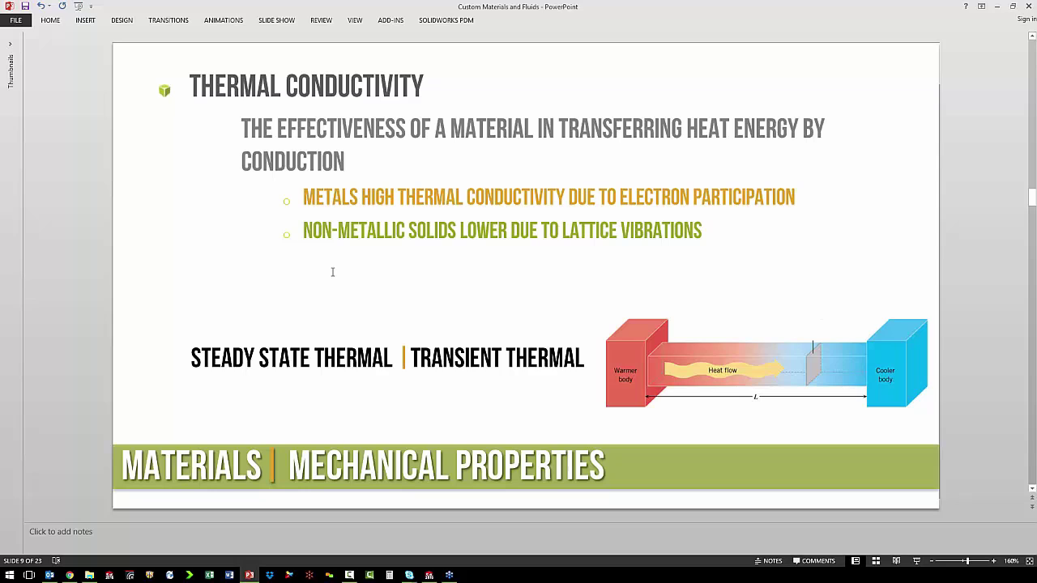
Scroll to slide 10, Density, with the atom-packing cubes
scroll(332, 272, down, 5)
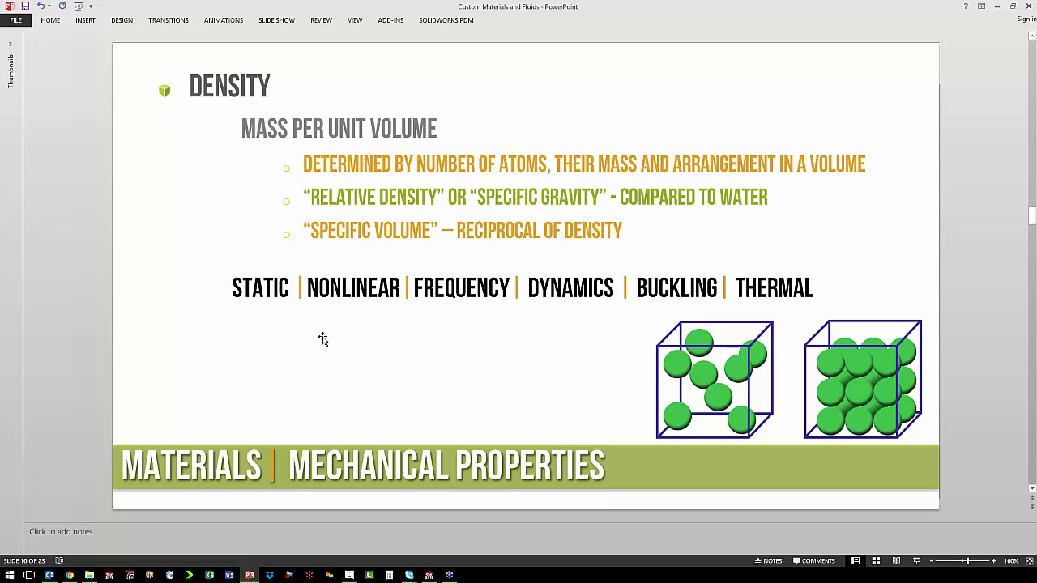
Scroll to slide 11, Specific Heat of solids
scroll(322, 338, down, 2)
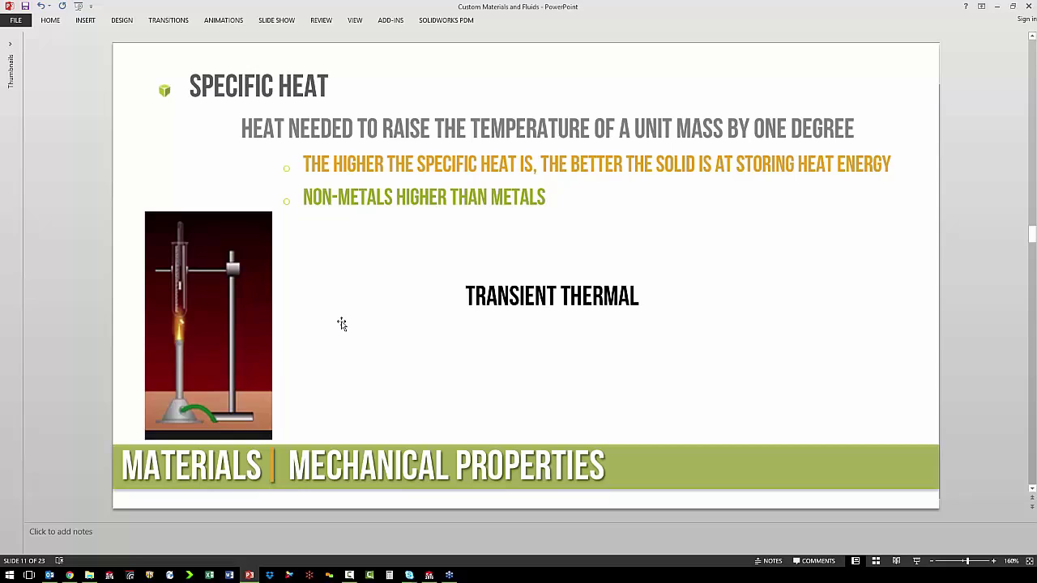
Scroll to slide 12, Dynamic Viscosity (Absolute)
scroll(341, 324, down, 3)
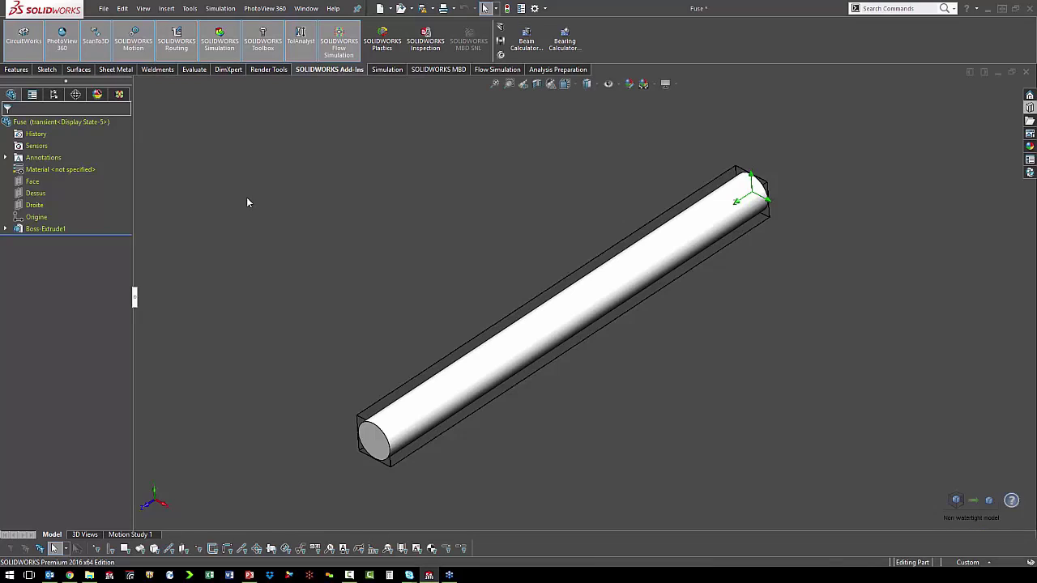
Go to Tools > Flow Simulation > Tools > Engineering Database for the Fuse part
click(191, 9)
mouse_move(215, 74)
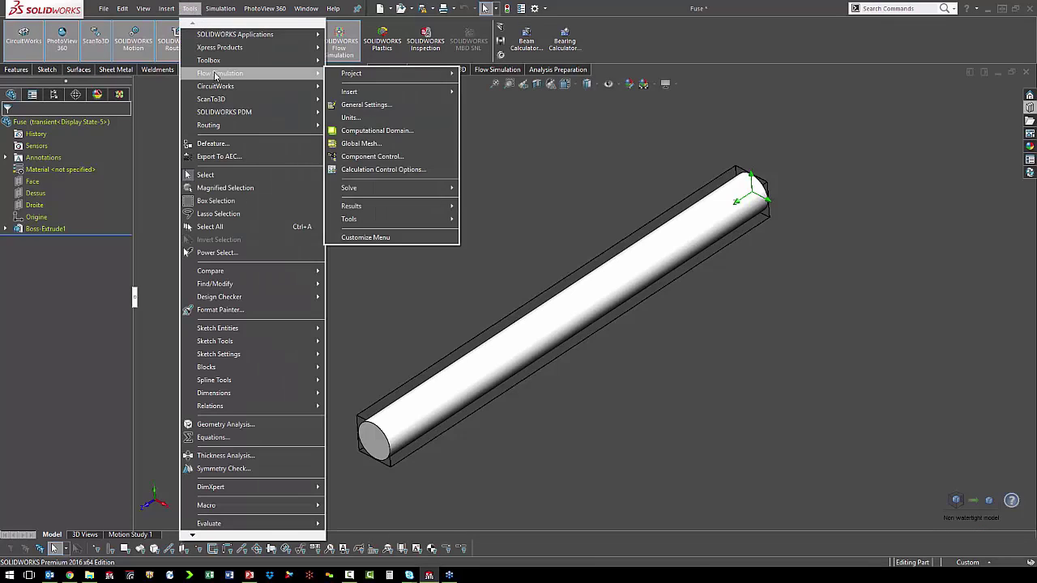
mouse_move(371, 217)
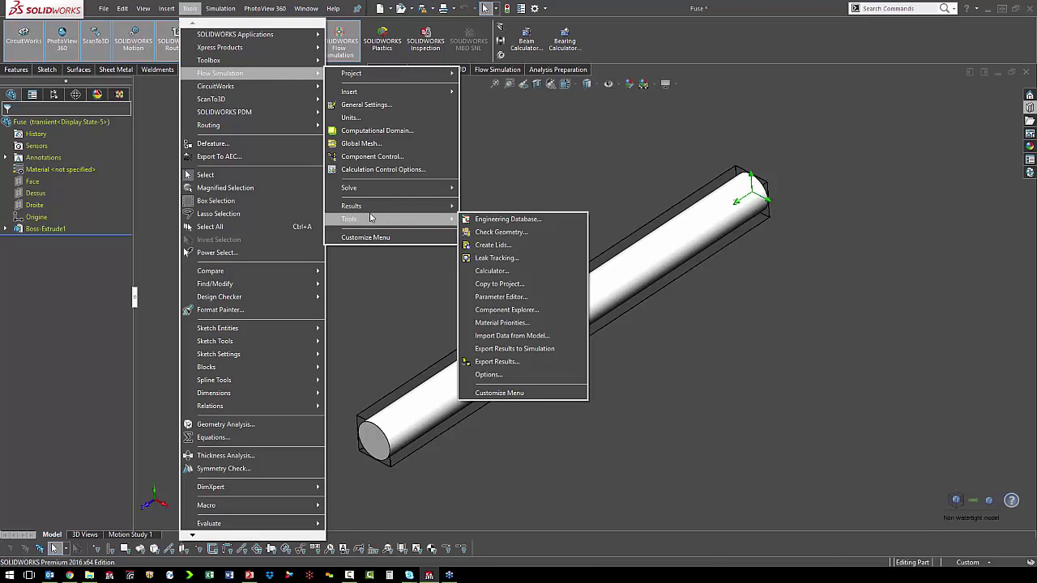
Open the Flow Simulation Engineering Database and expand Materials into liquids, gases, solids and steam
click(486, 221)
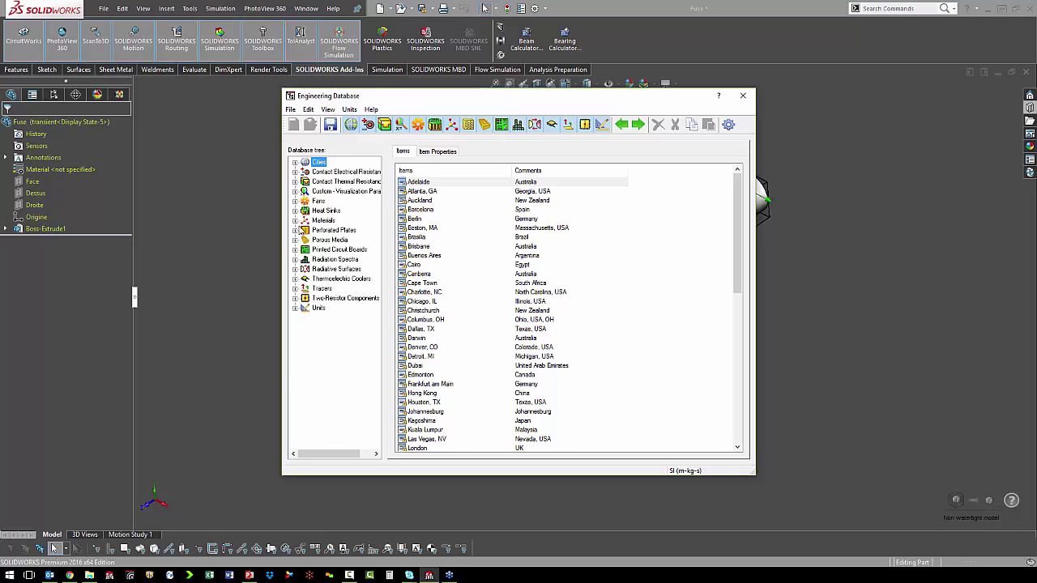
click(296, 220)
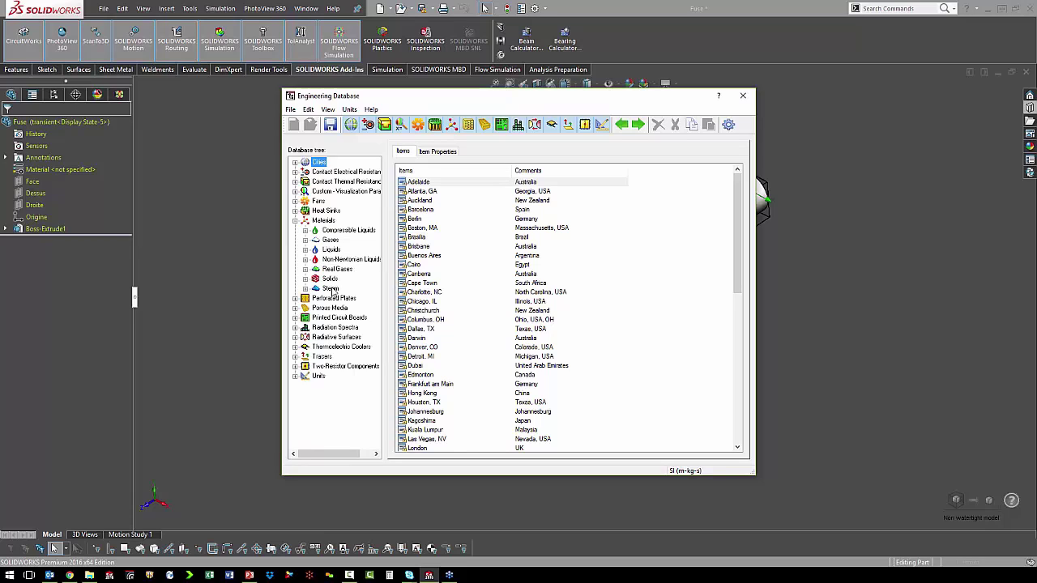
Select Liquids > Acetone to show its density, dynamic viscosity, specific heat and thermal conductivity tables
click(331, 249)
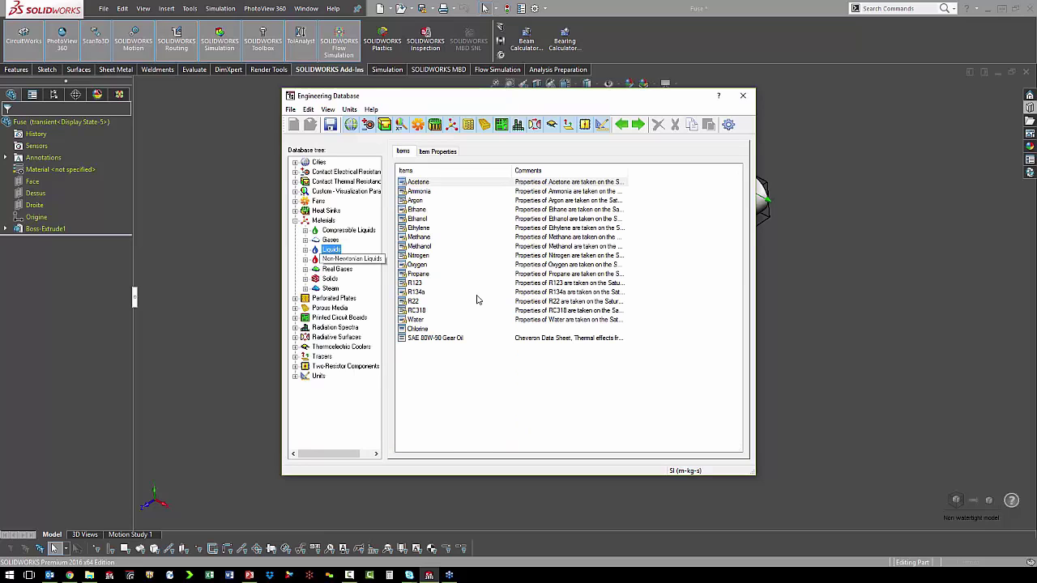
click(456, 174)
click(438, 152)
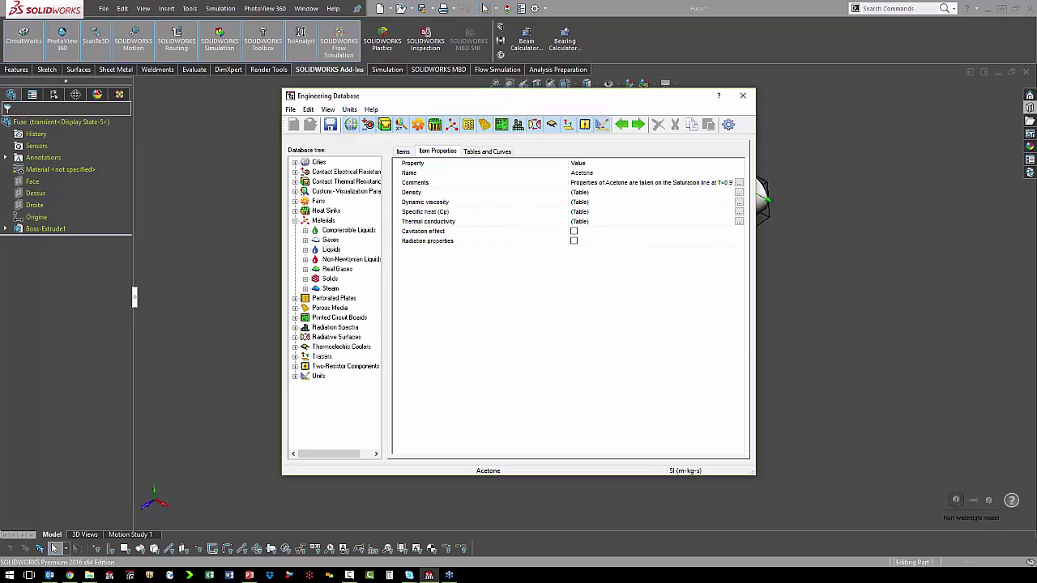
Return to PowerPoint and scroll past the Acetone liquid table to the Specific Heat (Cp) slide
key(alt+Tab)
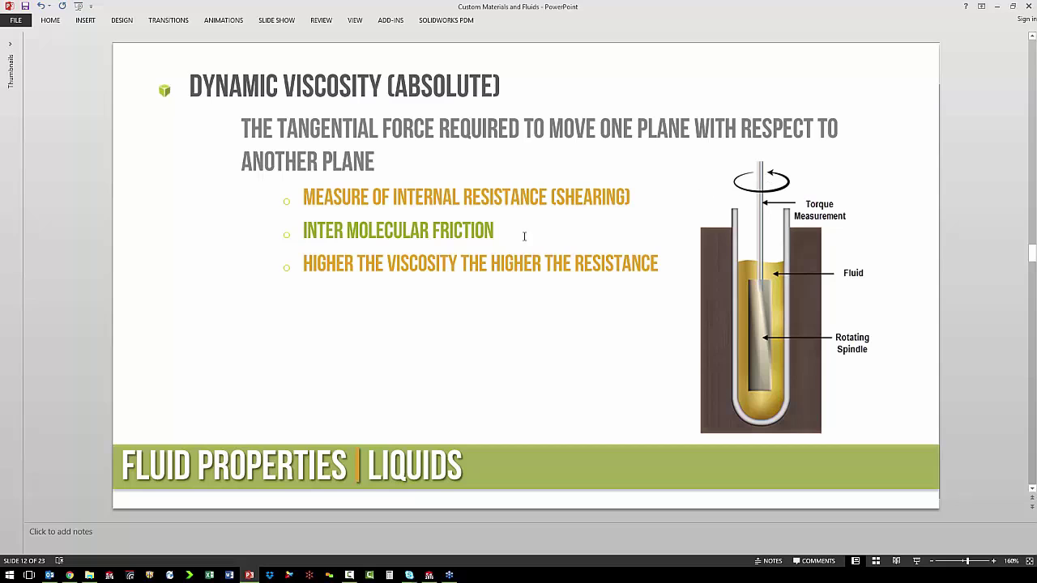
scroll(467, 301, down, 3)
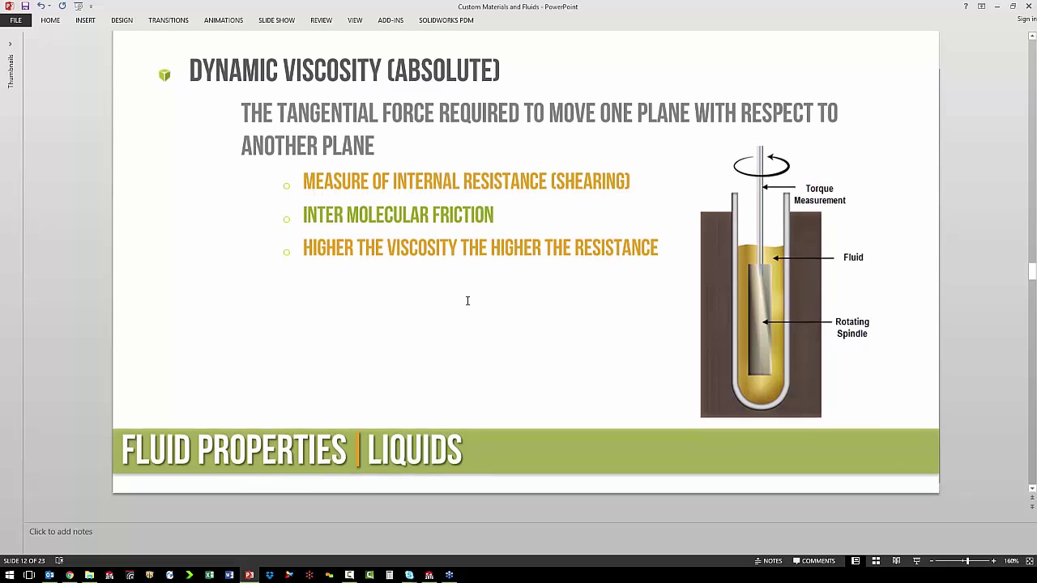
scroll(467, 300, down, 3)
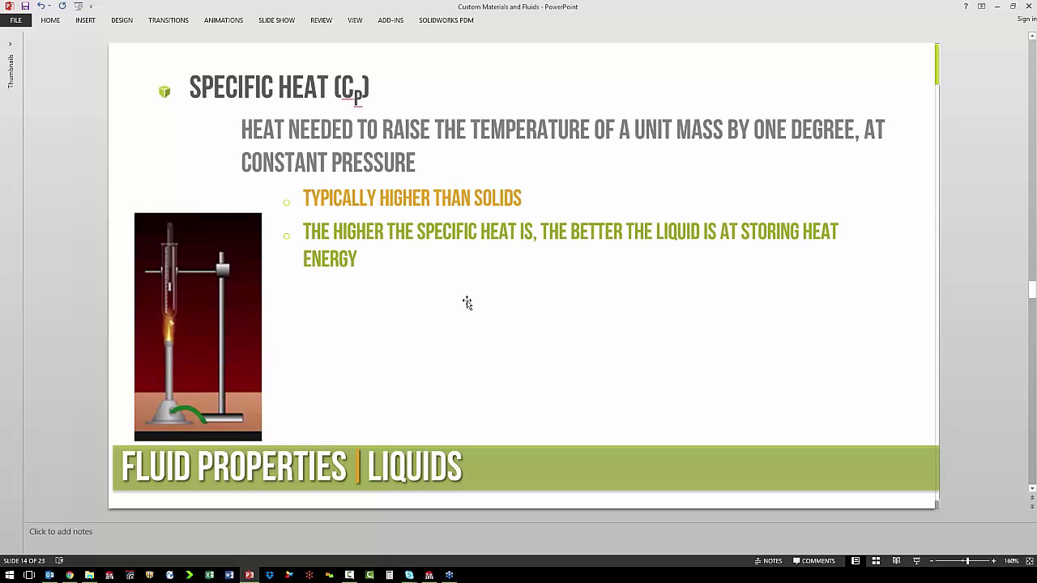
Scroll through slides 14 and 15 to slide 16, Cavitation Effect
scroll(467, 302, down, 3)
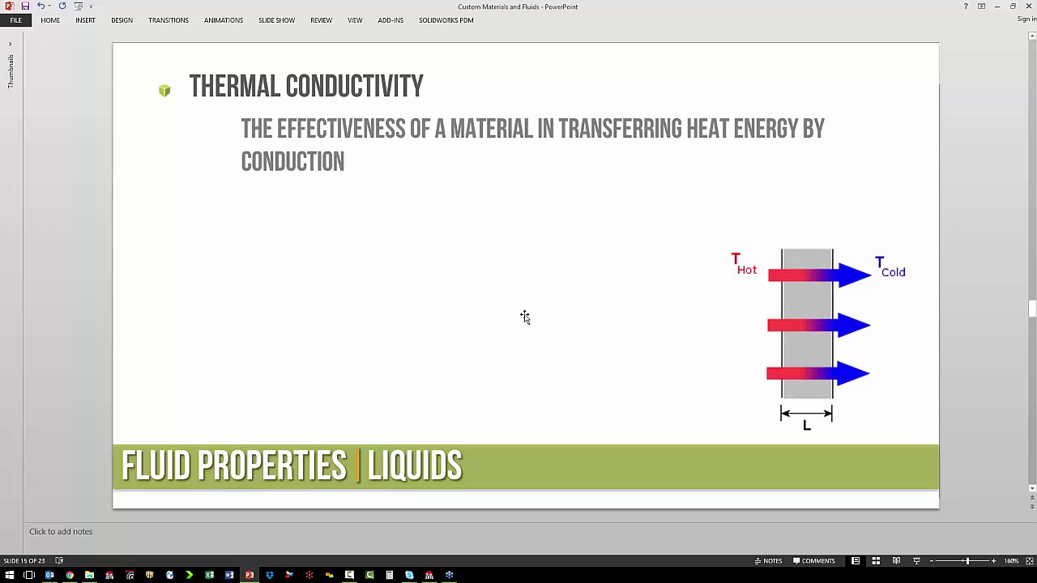
scroll(525, 317, down, 2)
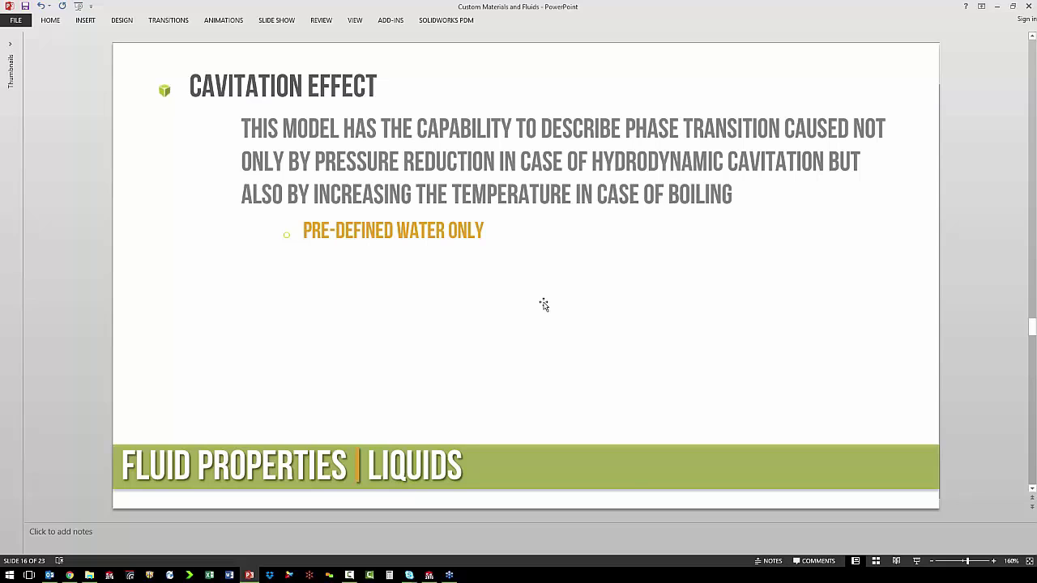
Scroll past slide 17's Acetone gas table to the Specific Heat Ratio (Cp/Cv) slide
scroll(543, 305, down, 3)
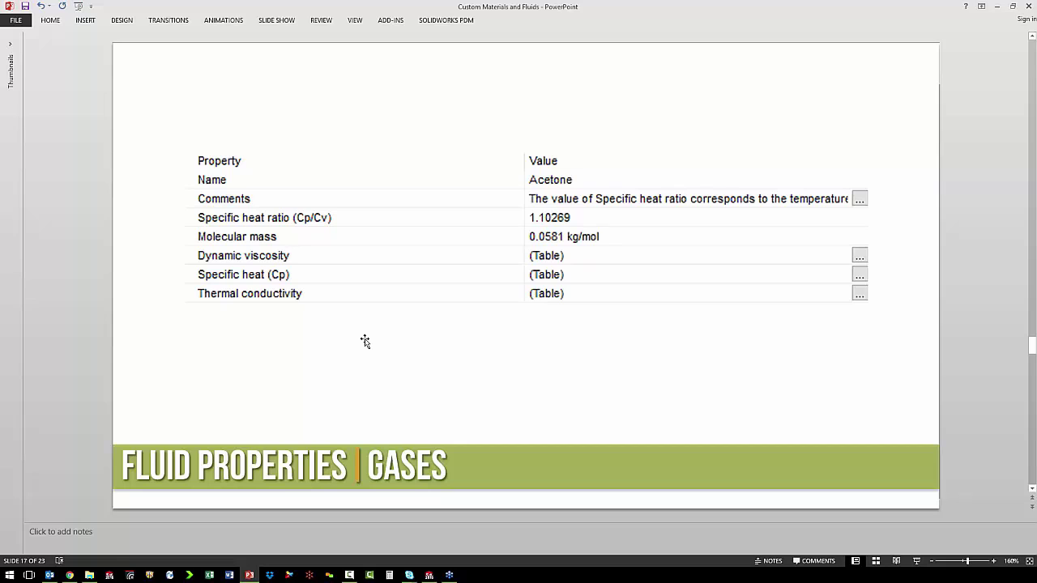
scroll(365, 341, down, 2)
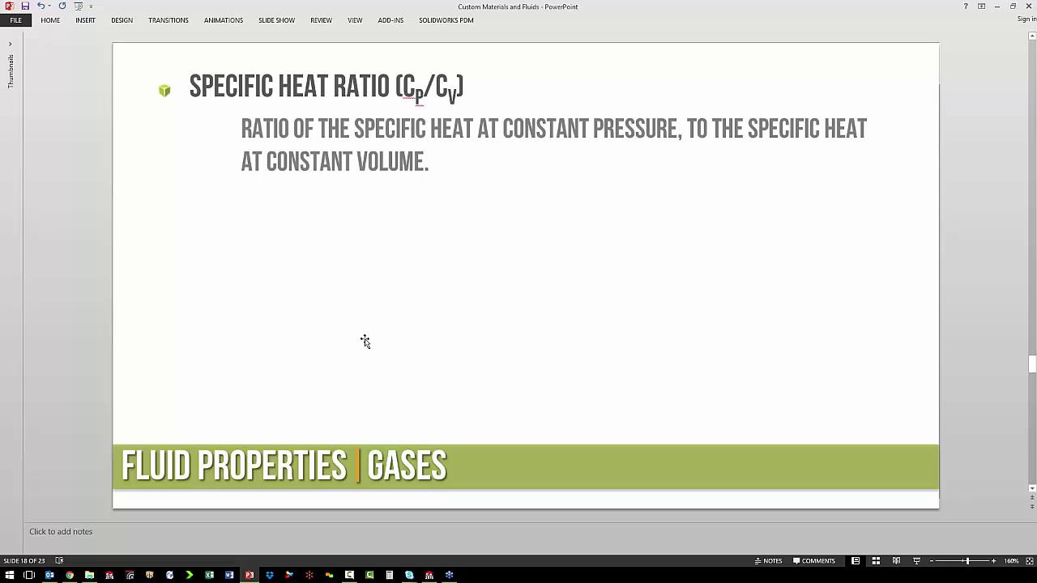
Scroll through slides 20 and 21 to slide 22, Thermal Conductivity for gases
scroll(365, 341, down, 2)
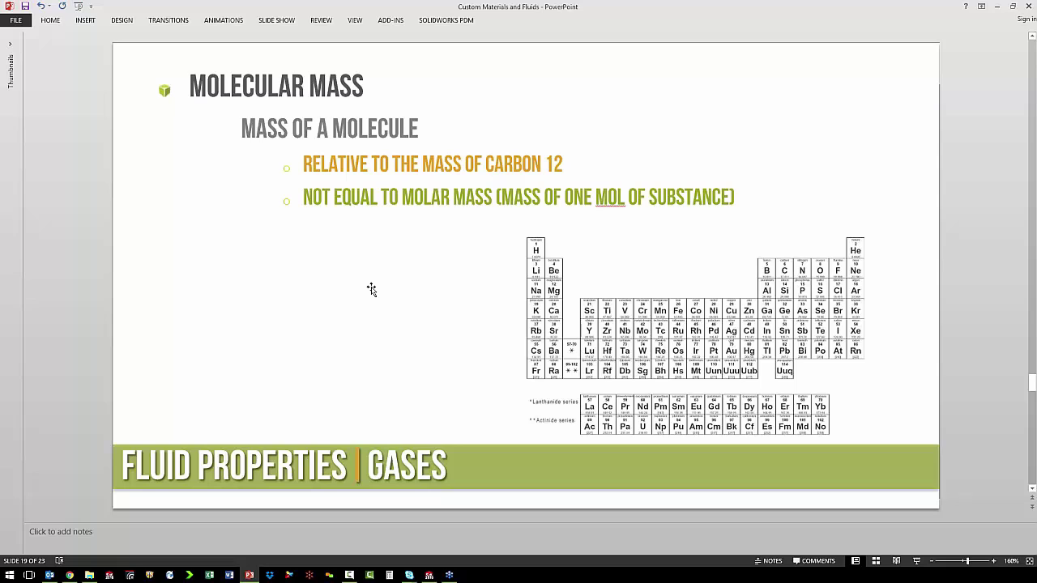
scroll(371, 289, down, 3)
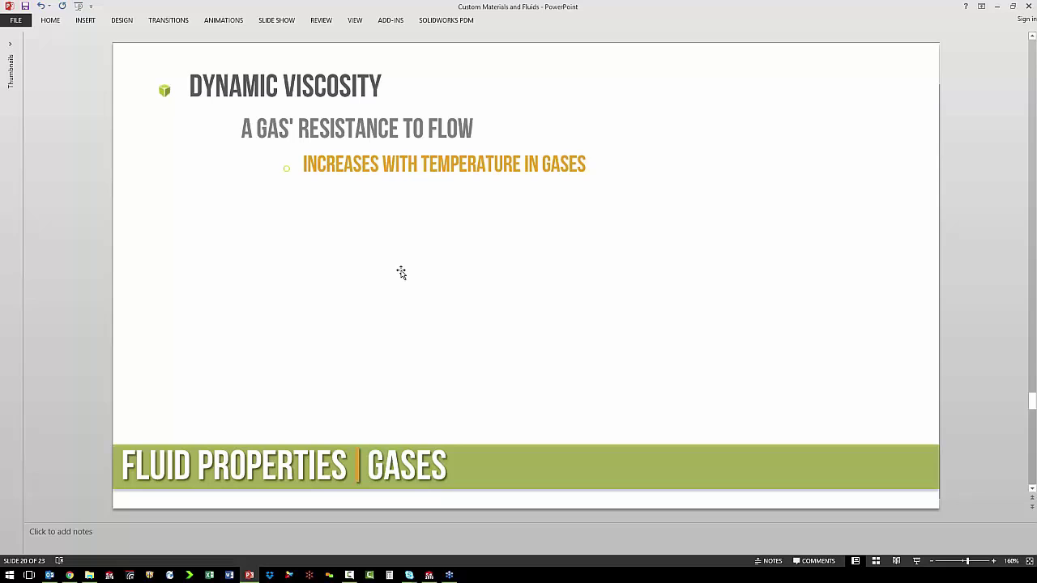
scroll(401, 273, down, 3)
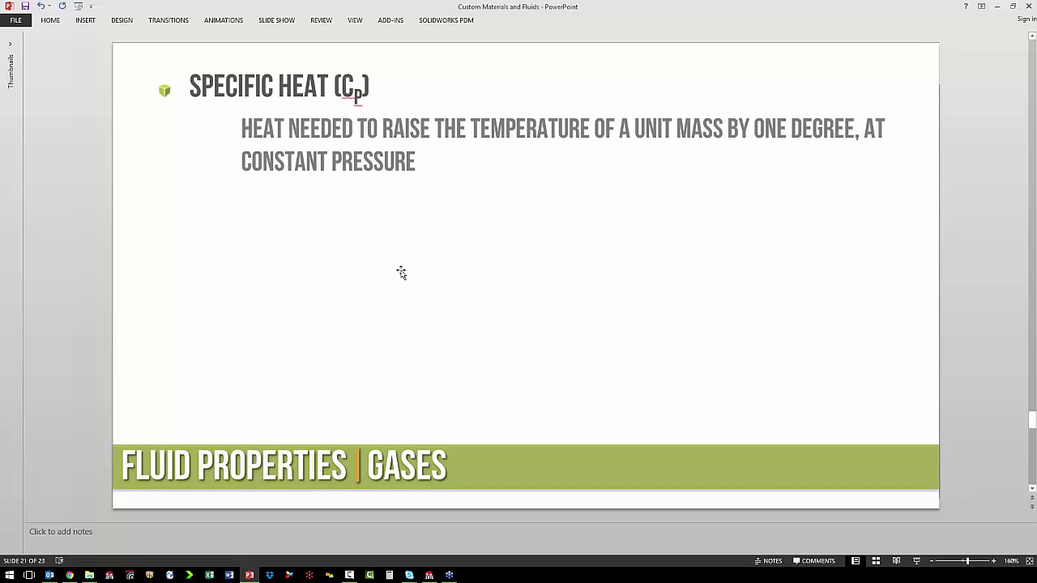
scroll(401, 273, down, 3)
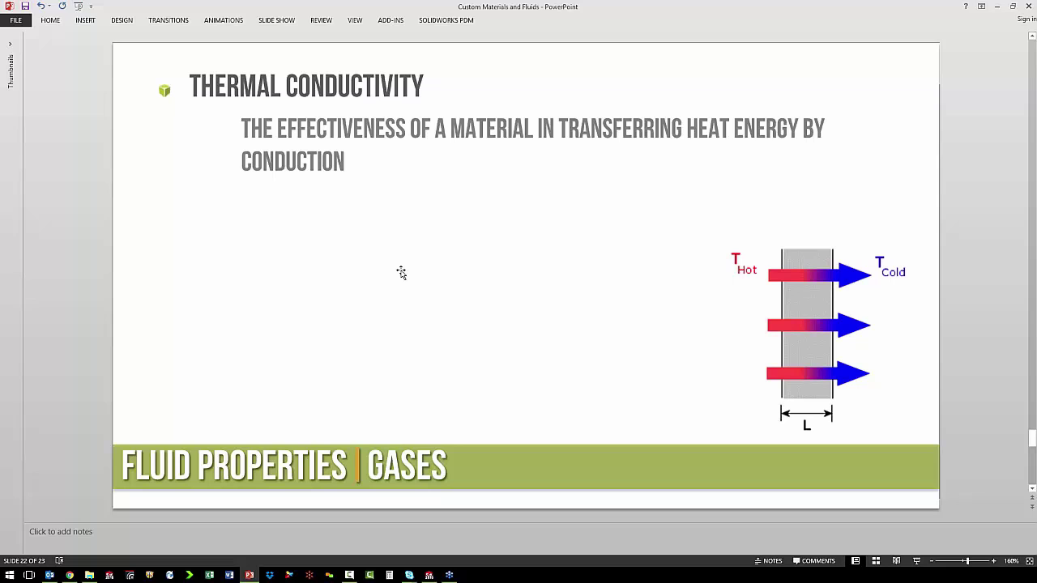
Scroll to slide 23 of 23, GoEngineer's closing slide with contact details
scroll(400, 273, down, 2)
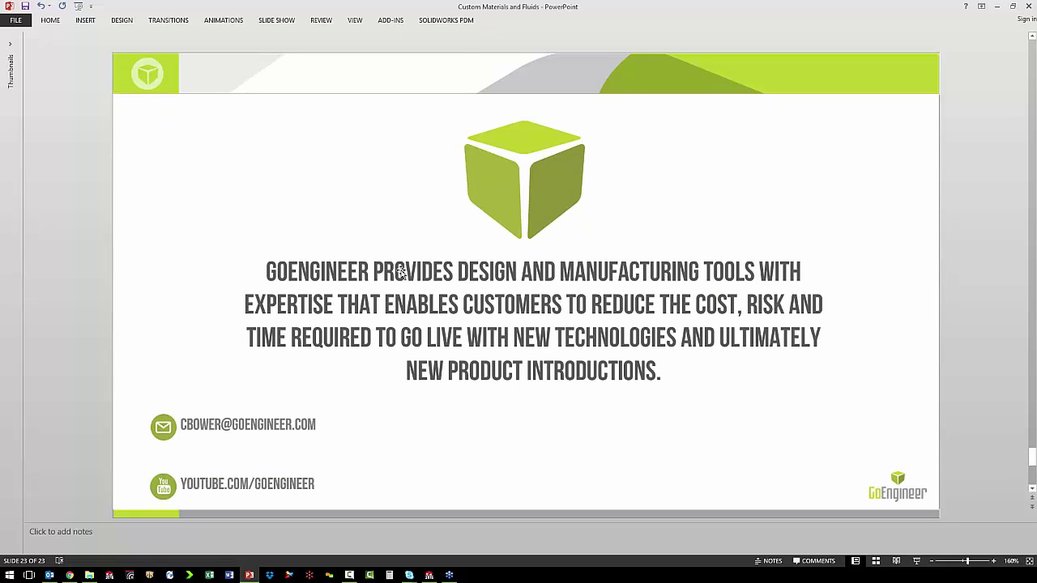